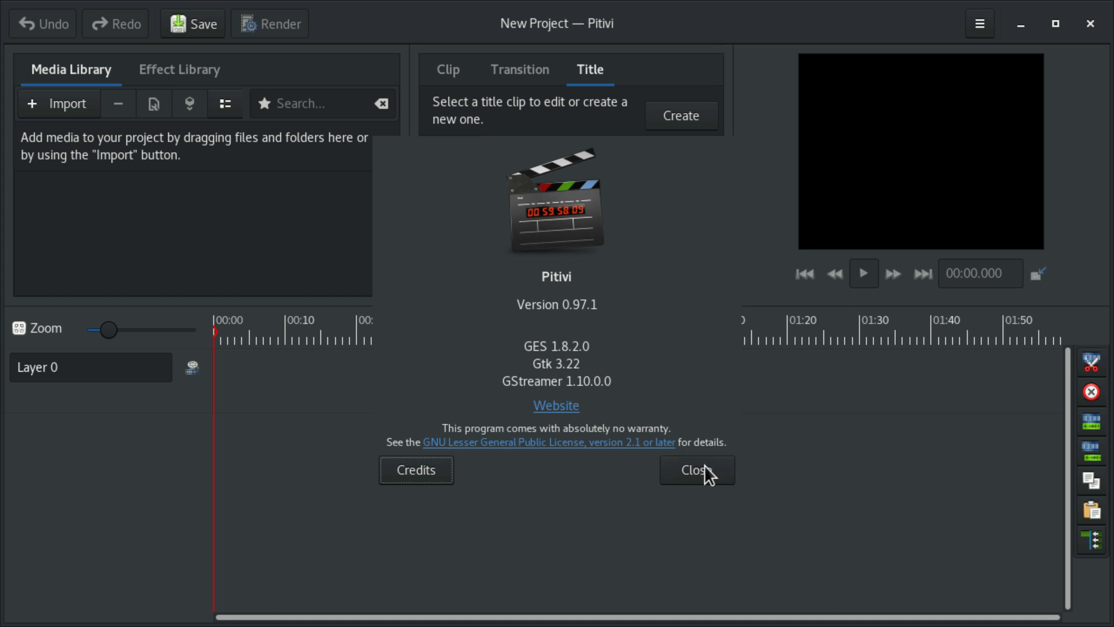
Step: Close the Pitivi About window so the empty new project shows
{"action": "left_click", "coordinate": [730, 467]}
Step: Stop the running Pitivi with Ctrl+C, clear the terminal, and relaunch pitivi
{"action": "left_click_drag", "start_coordinate": [219, 282], "coordinate": [418, 274]}
{"action": "key", "text": "ctrl+c"}
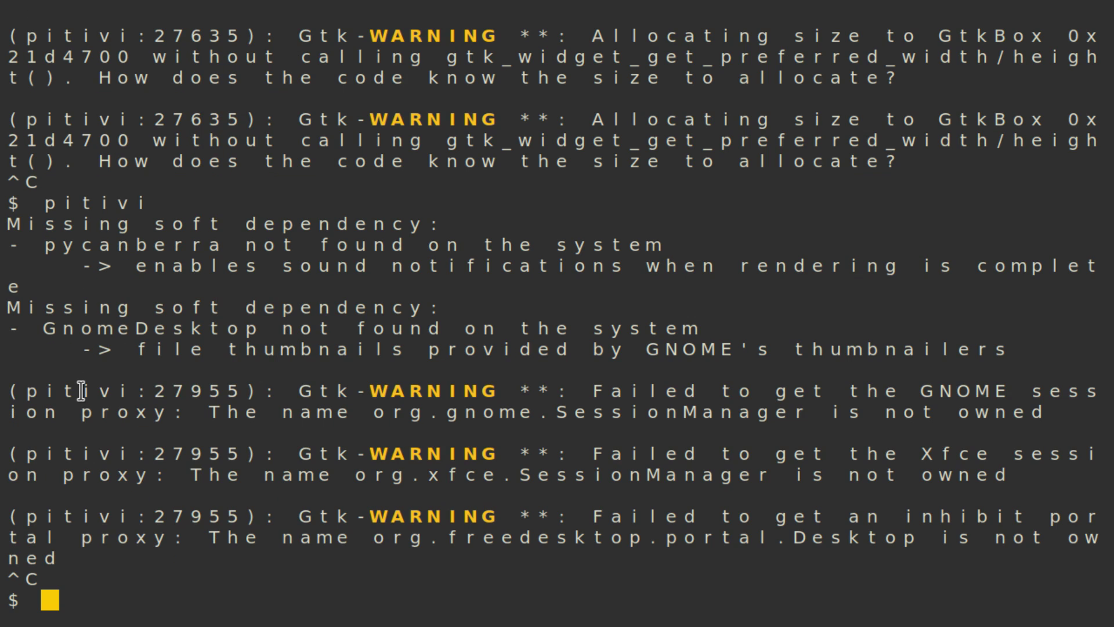
{"action": "key", "text": "ctrl+l"}
{"action": "type", "text": "pitivi"}
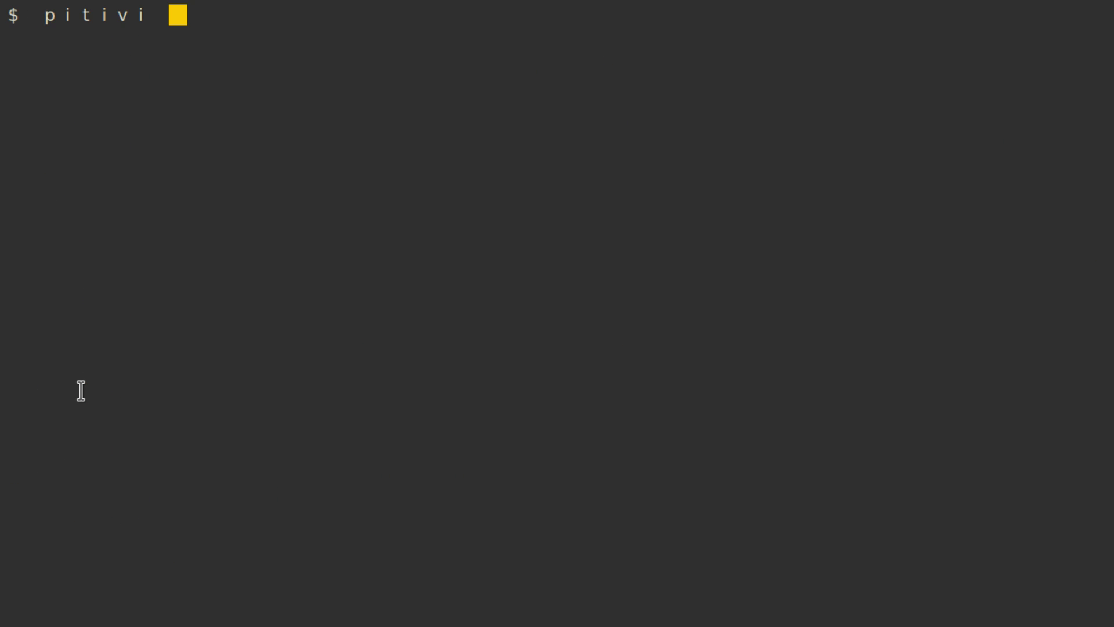
{"action": "key", "text": "Return"}
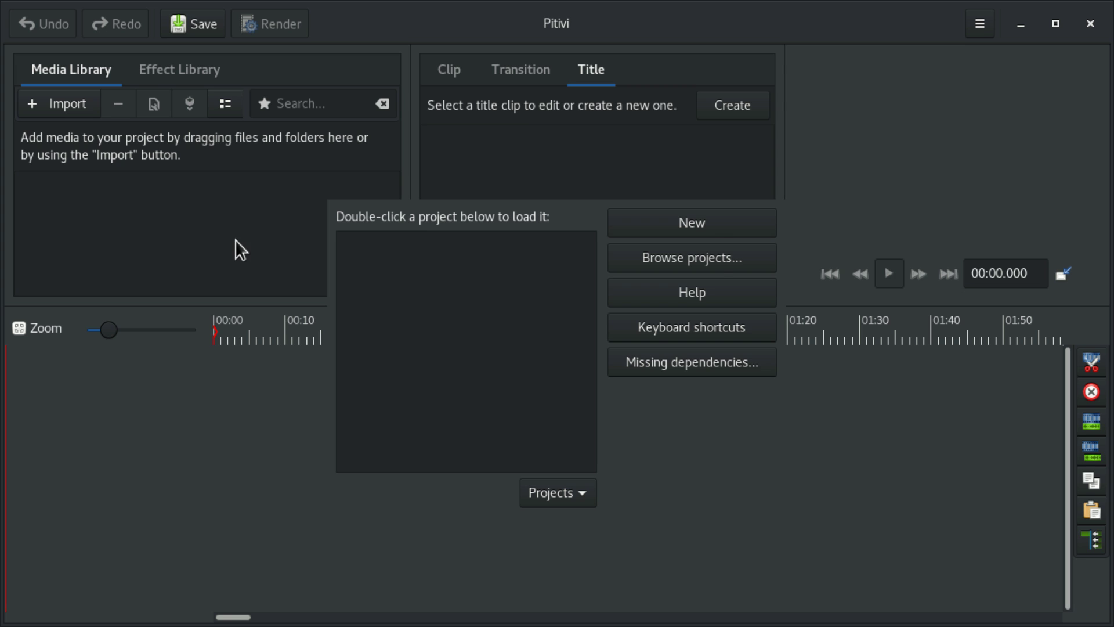
Step: Create a new project saved as LikeAndSubscribe.xges and import intro-sample.mp4 into the Media Library
{"action": "left_click", "coordinate": [694, 230]}
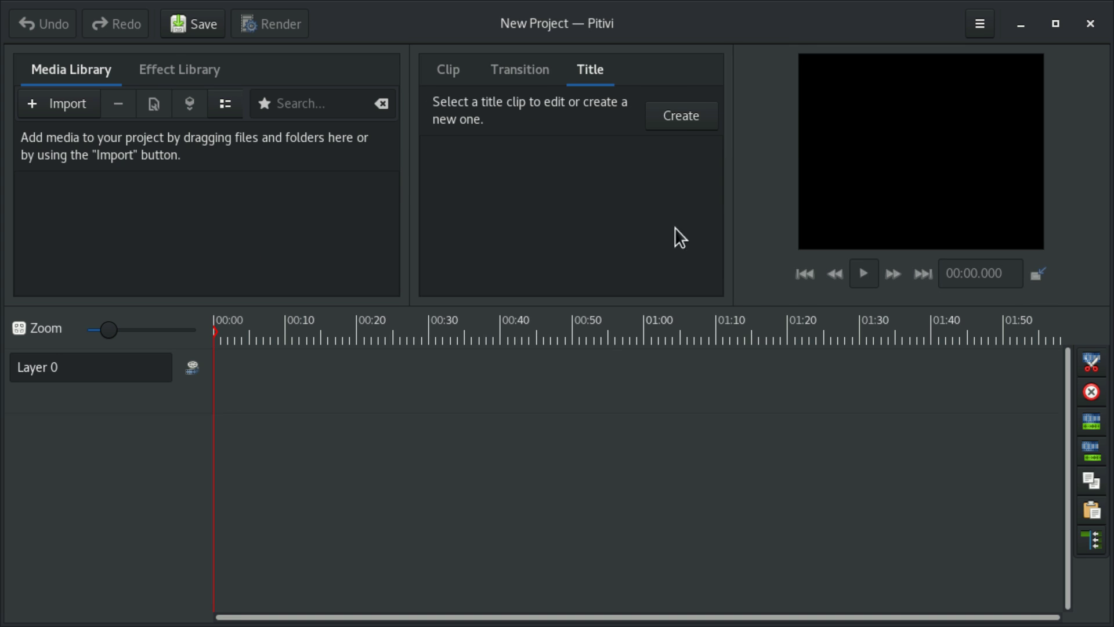
{"action": "left_click", "coordinate": [180, 30]}
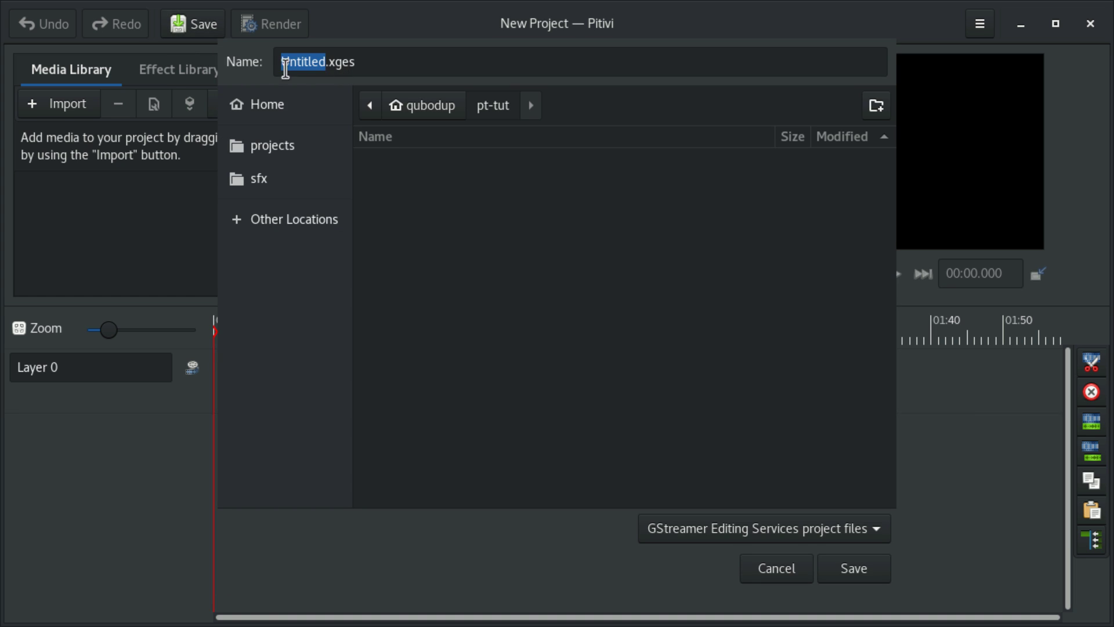
{"action": "type", "text": "LikeAndSubscribe"}
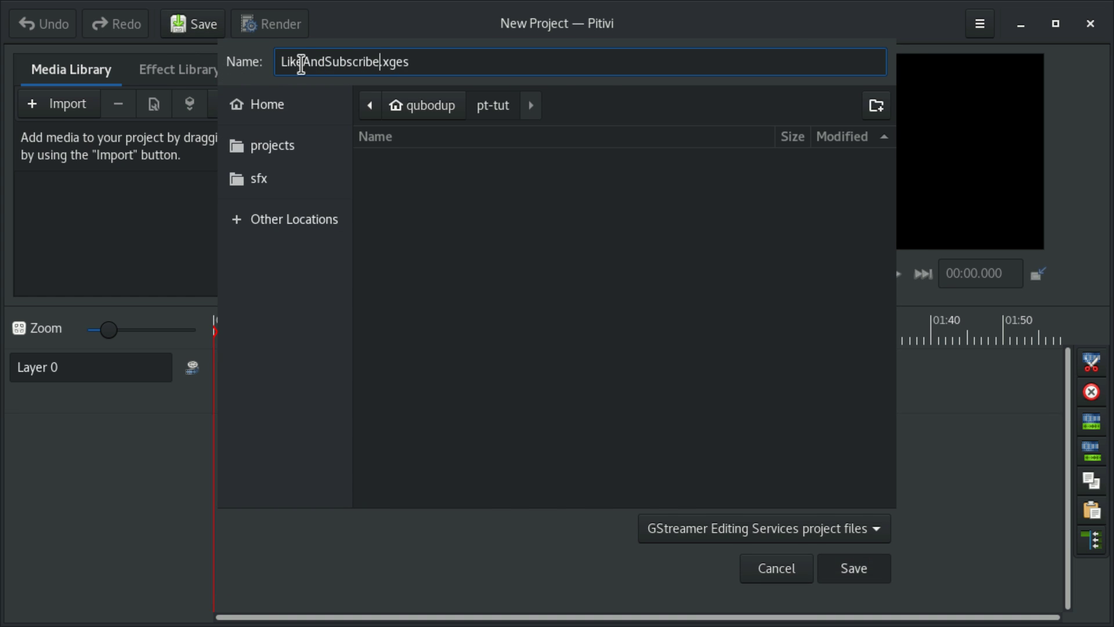
{"action": "key", "text": "Return"}
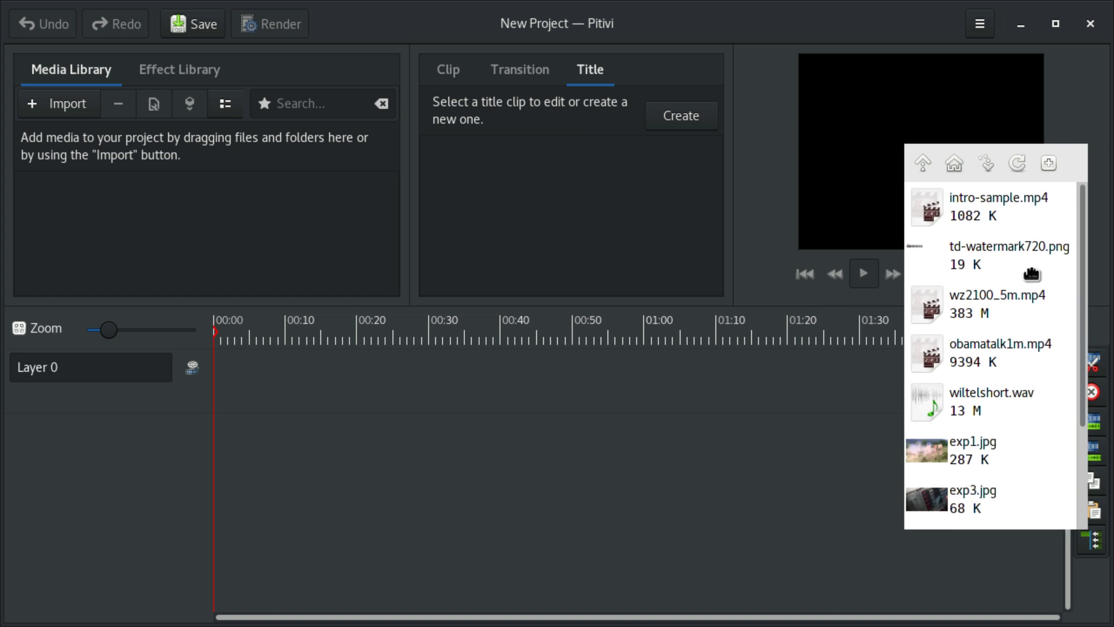
{"action": "left_click_drag", "start_coordinate": [853, 189], "coordinate": [211, 206]}
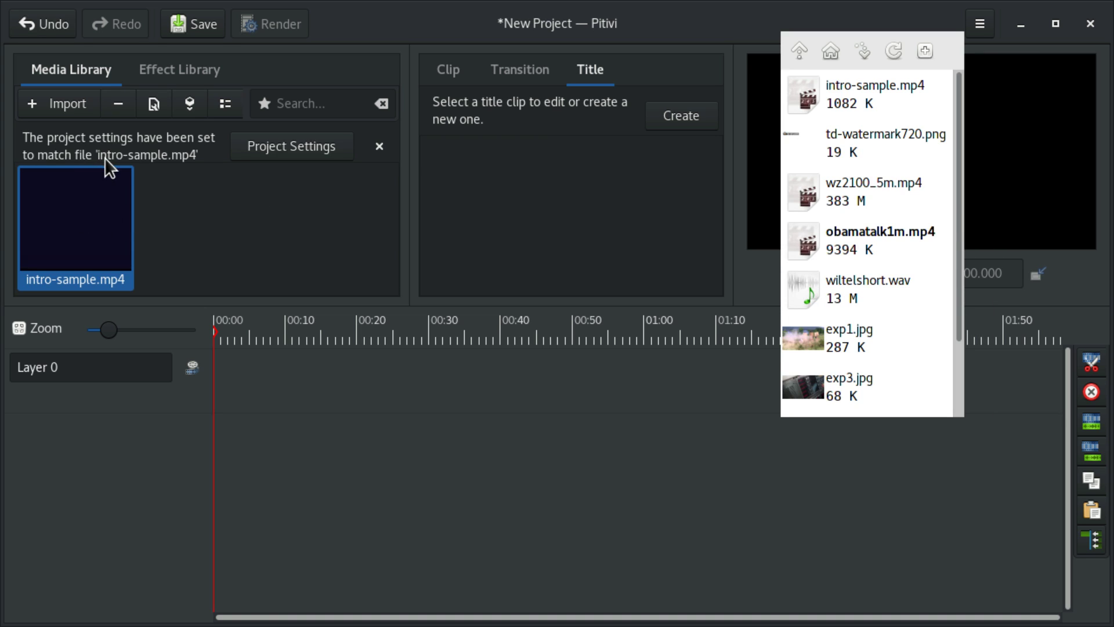
{"action": "left_click", "coordinate": [310, 151]}
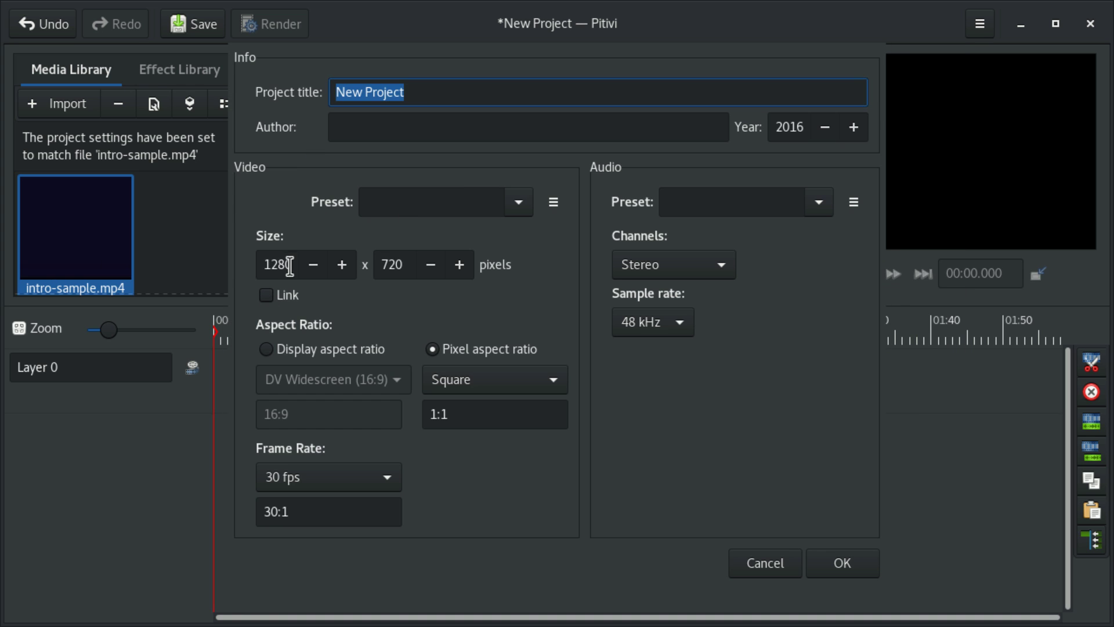
Step: Verify 1280×720 at 30 fps, then drop intro-sample.mp4 onto Layer 0 and save
{"action": "double_click", "coordinate": [269, 266]}
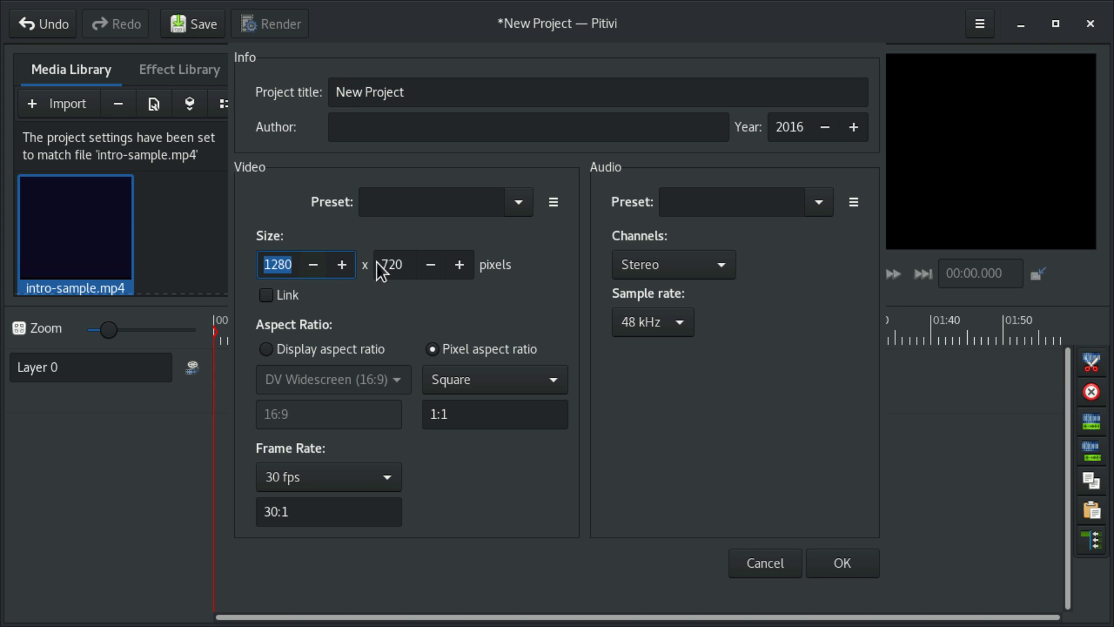
{"action": "double_click", "coordinate": [388, 265]}
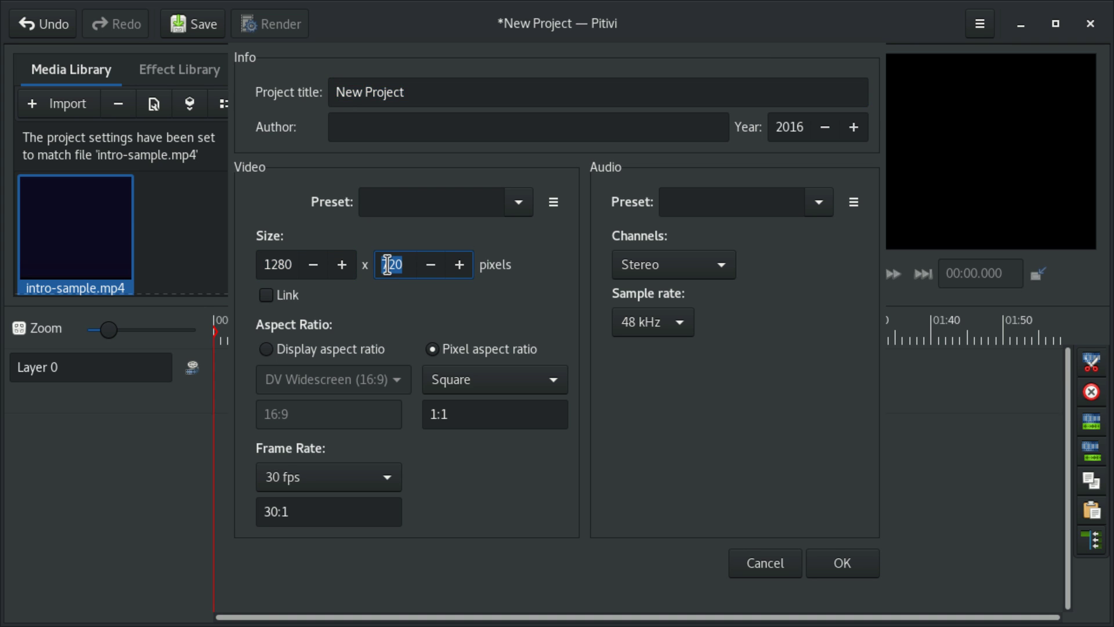
{"action": "left_click", "coordinate": [309, 482]}
{"action": "left_click", "coordinate": [330, 474]}
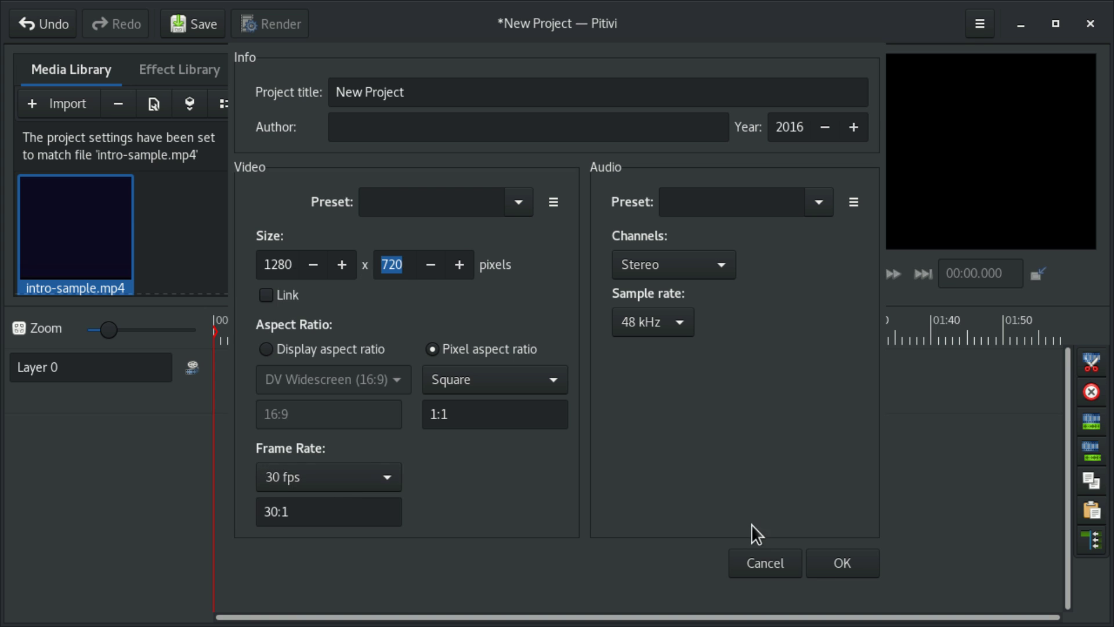
{"action": "left_click", "coordinate": [835, 562]}
{"action": "left_click_drag", "start_coordinate": [79, 177], "coordinate": [207, 388]}
{"action": "key", "text": "ctrl+s"}
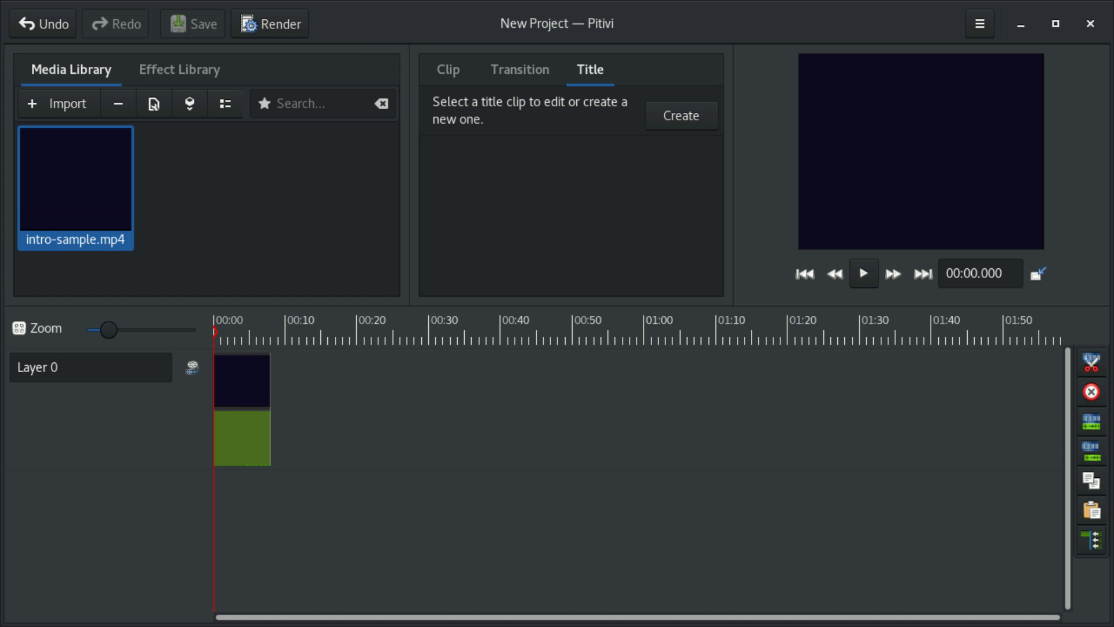
Step: Import wz2100_5m.mp4, place it after the intro on Layer 0, and set the playhead near 00:38
{"action": "left_click_drag", "start_coordinate": [885, 304], "coordinate": [308, 380]}
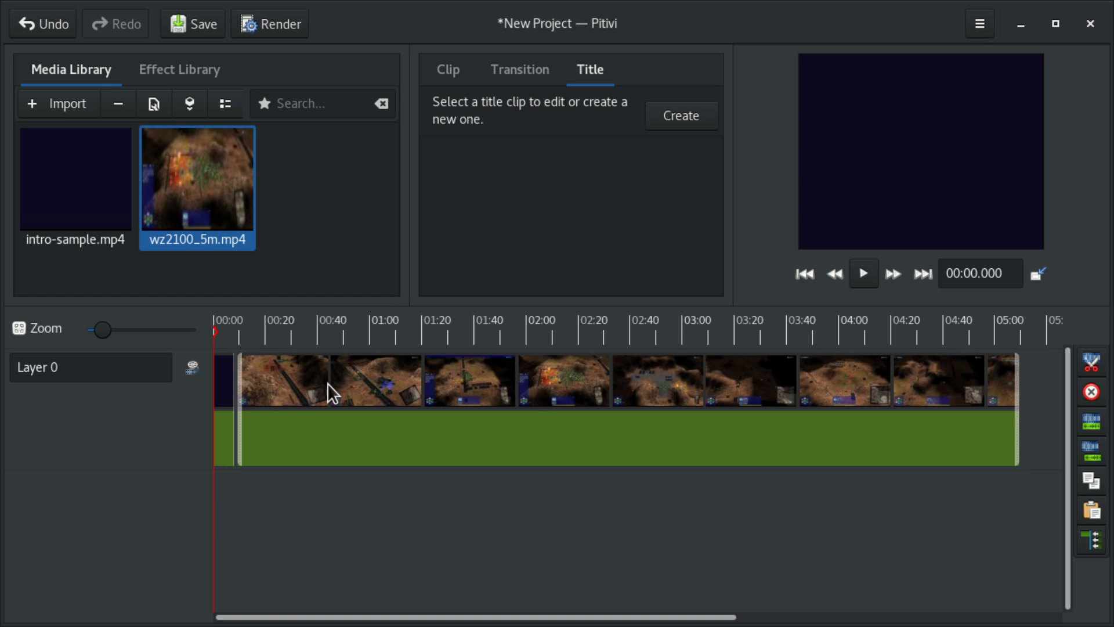
{"action": "left_click", "coordinate": [312, 329]}
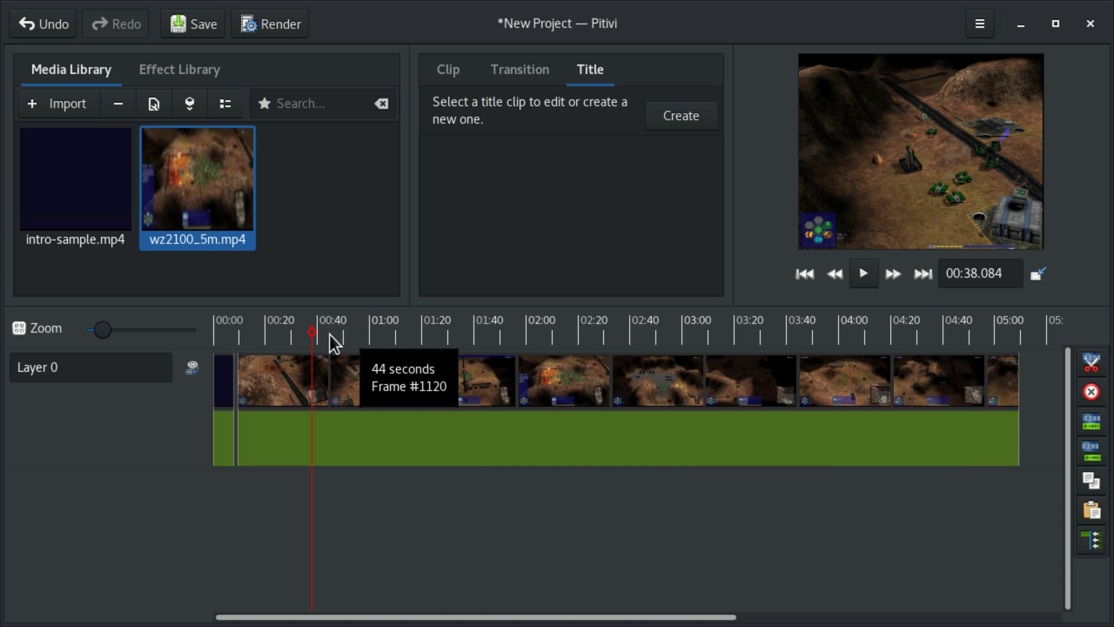
Step: Split the game clip at 00:38 and 00:55
{"action": "key", "text": "s"}
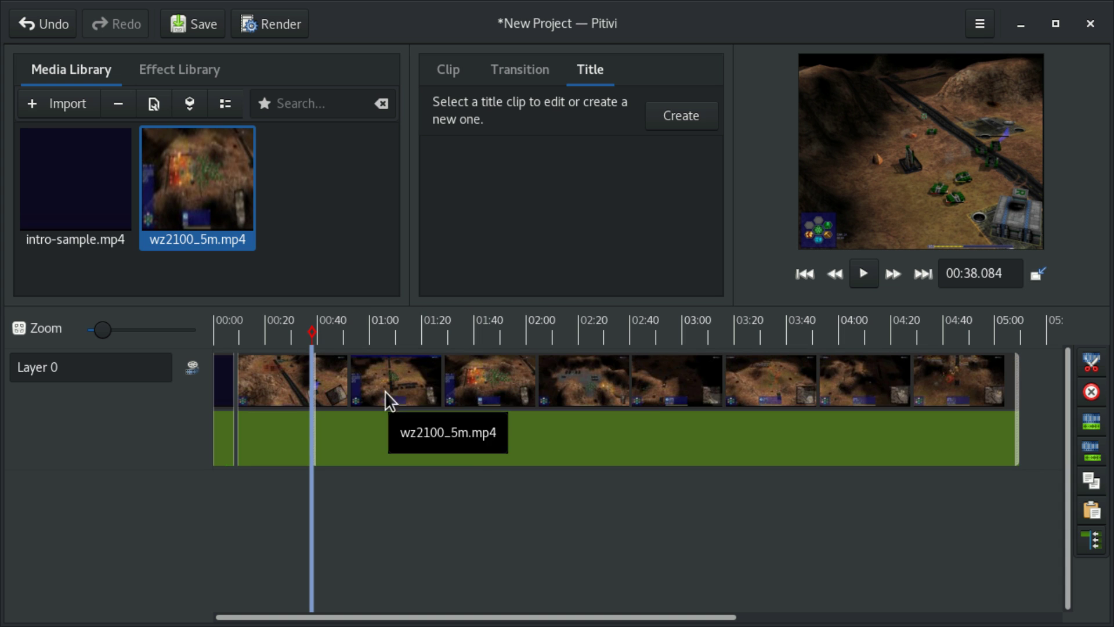
{"action": "left_click", "coordinate": [357, 347]}
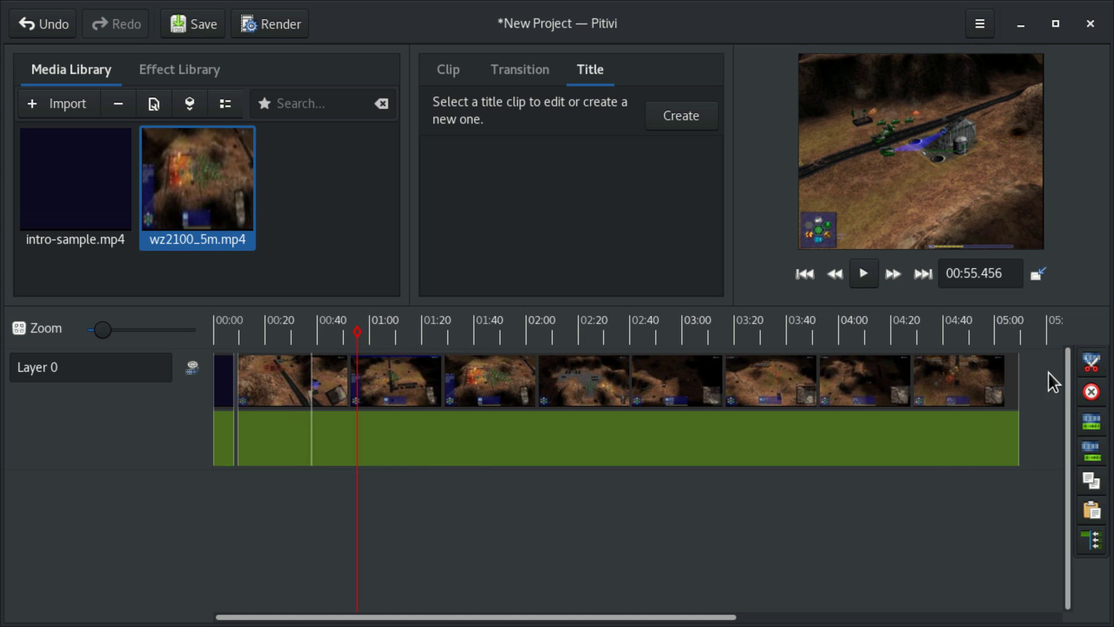
{"action": "left_click", "coordinate": [1089, 365]}
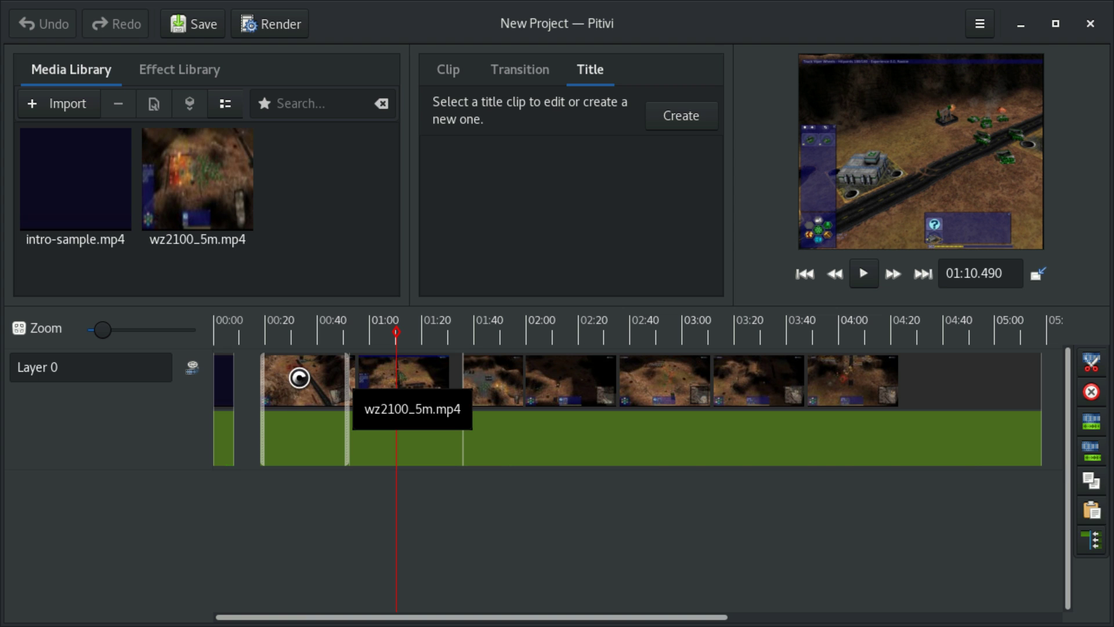
Step: Delete the two unwanted game clip pieces and slide the remaining footage against the intro
{"action": "left_click", "coordinate": [299, 377]}
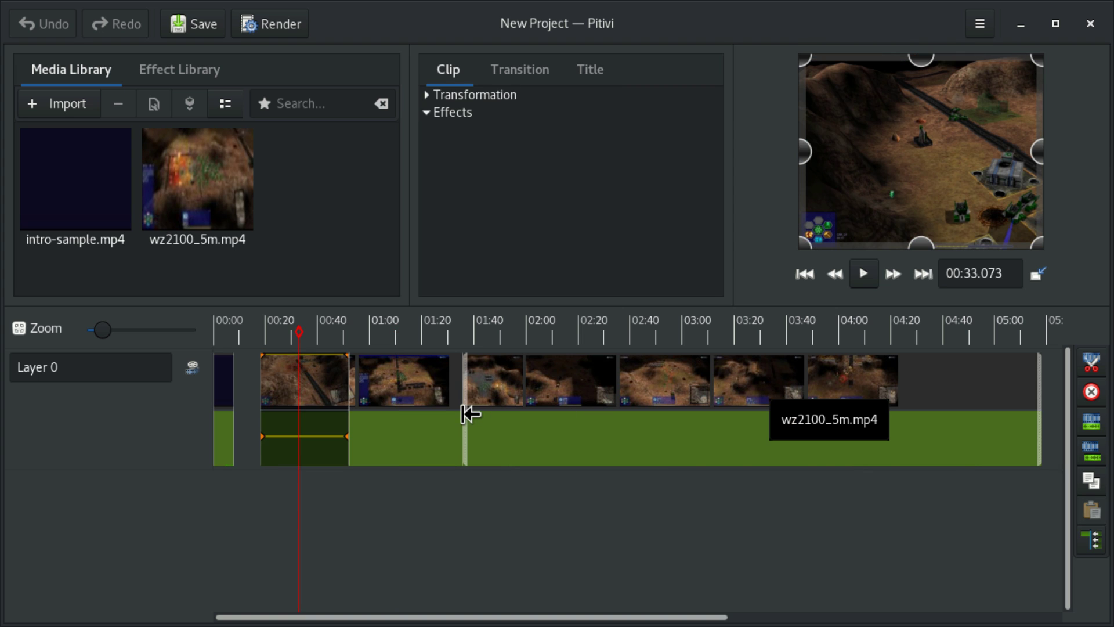
{"action": "key", "text": "Delete"}
{"action": "left_click", "coordinate": [404, 395]}
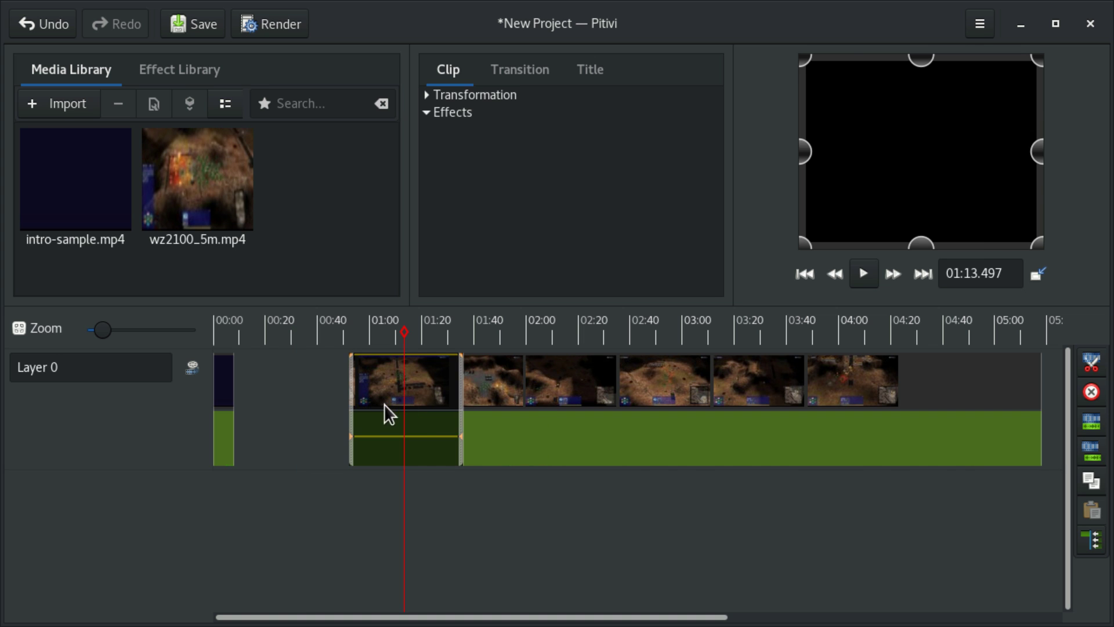
{"action": "key", "text": "Delete"}
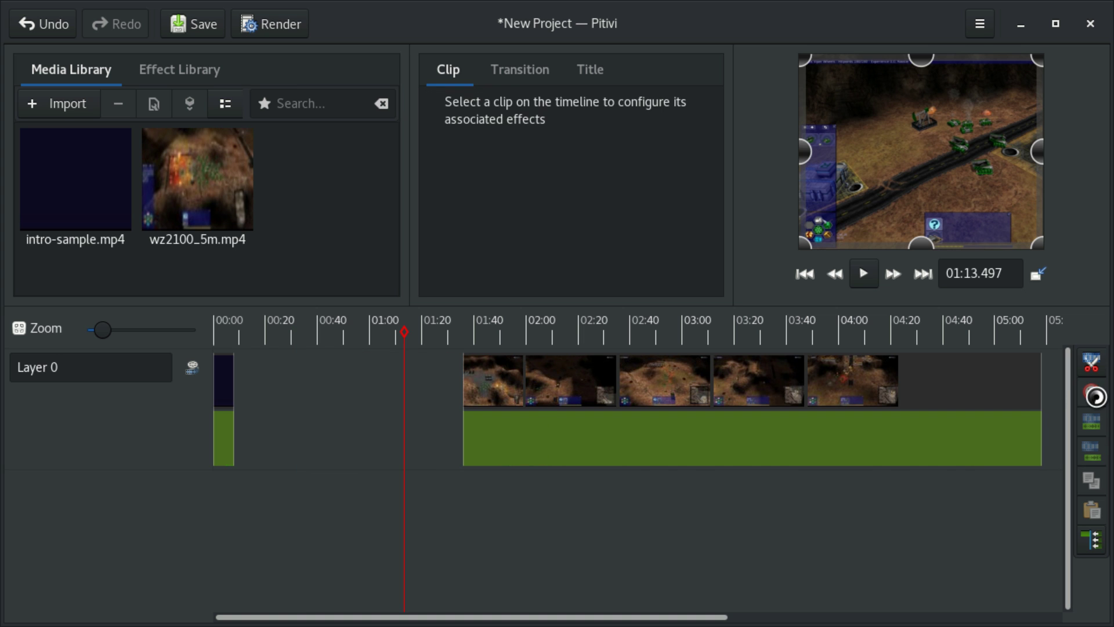
{"action": "left_click_drag", "start_coordinate": [668, 372], "coordinate": [441, 388]}
{"action": "scroll", "coordinate": [277, 485], "scroll_direction": "up", "scroll_amount": 5}
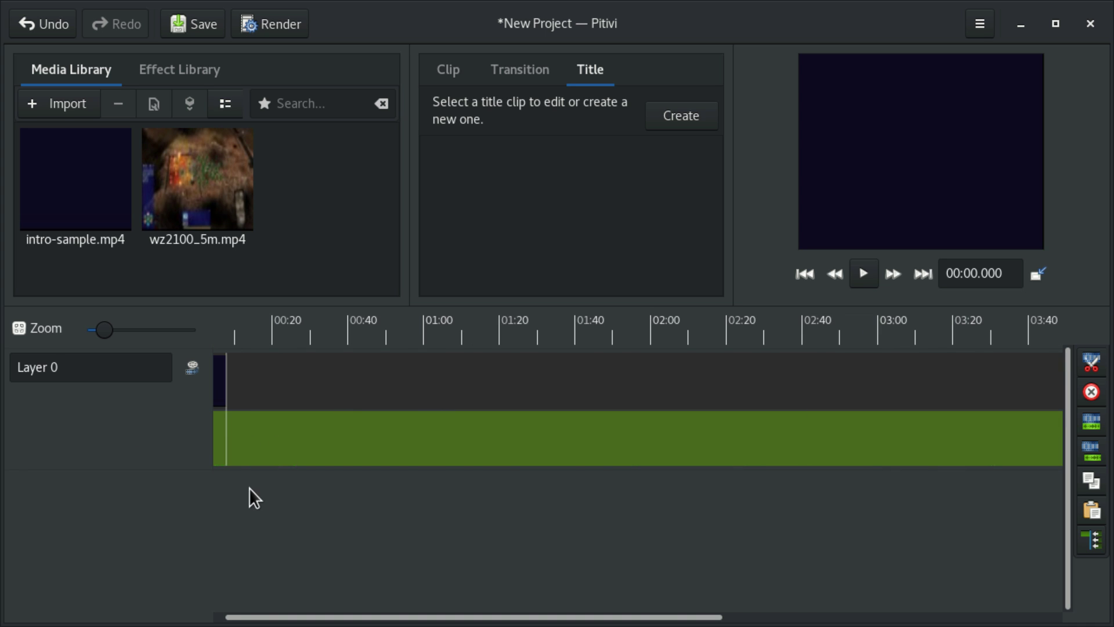
Step: Import obamatalk1m.mp4 from the file browser into the Media Library
{"action": "scroll", "coordinate": [360, 478], "scroll_direction": "left", "scroll_amount": 2}
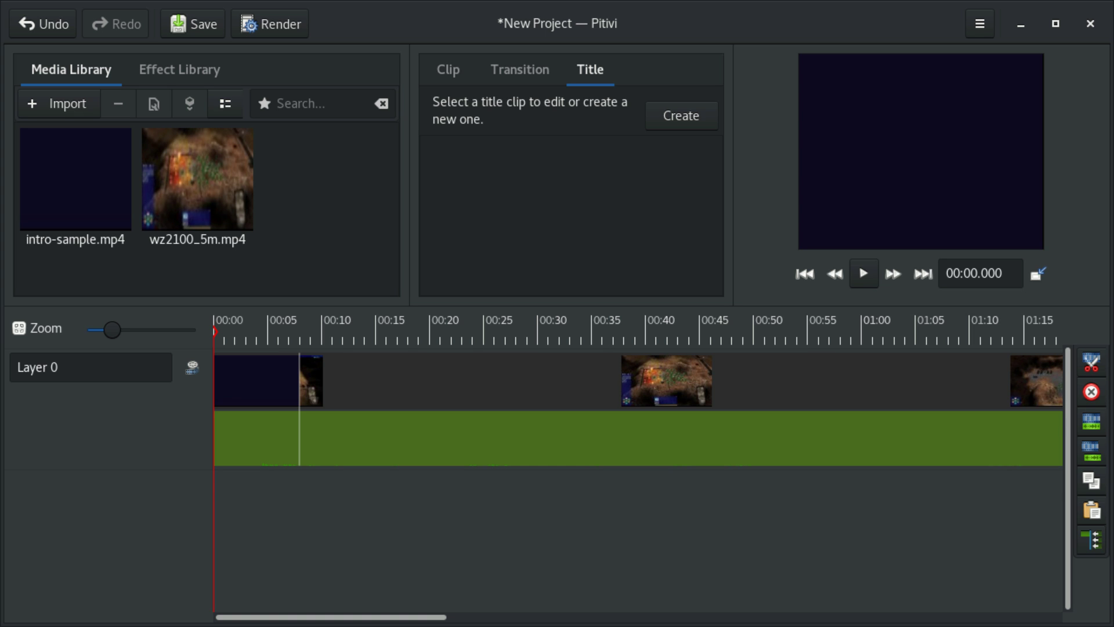
{"action": "mouse_move", "coordinate": [993, 384]}
{"action": "left_click_drag", "start_coordinate": [952, 356], "coordinate": [342, 217]}
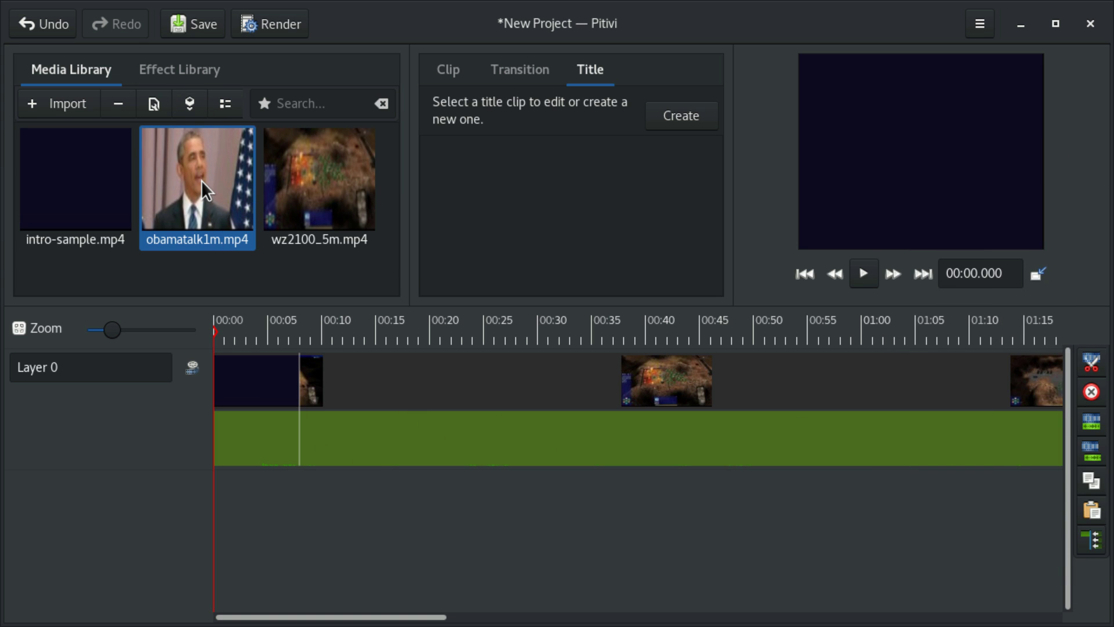
Step: Save, put obamatalk1m.mp4 at the start of Layer 0, and shrink it into a top-right inset
{"action": "key", "text": "ctrl+s"}
{"action": "left_click_drag", "start_coordinate": [181, 171], "coordinate": [311, 348]}
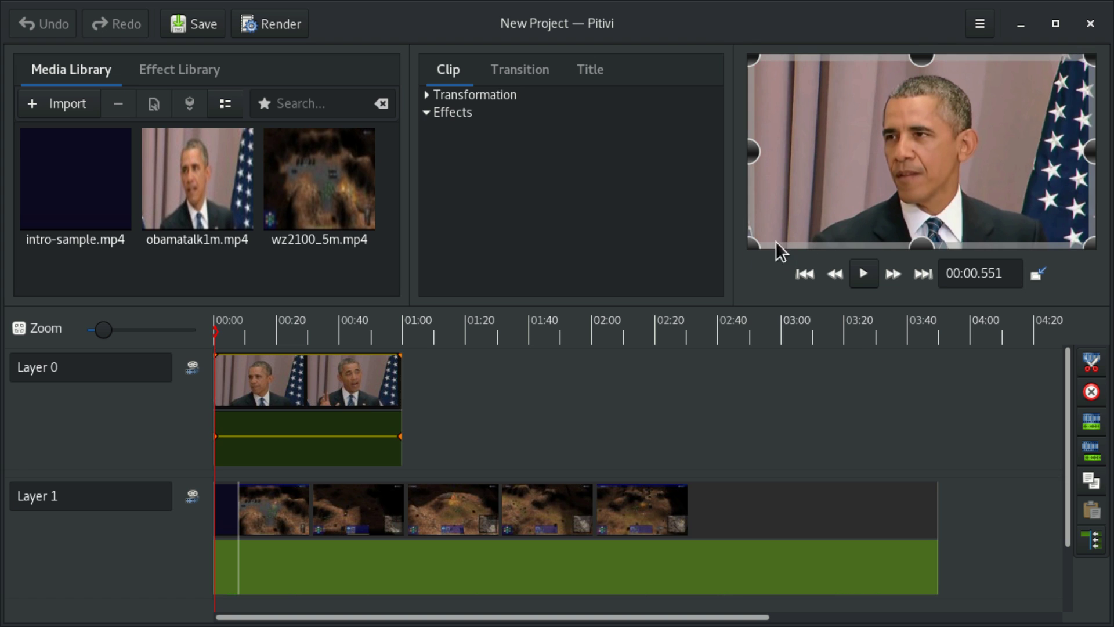
{"action": "left_click_drag", "start_coordinate": [752, 243], "coordinate": [993, 124]}
{"action": "mouse_move", "coordinate": [1031, 85]}
{"action": "left_mouse_down"}
{"action": "mouse_move", "coordinate": [1006, 112]}
{"action": "mouse_move", "coordinate": [1036, 90]}
{"action": "left_mouse_up"}
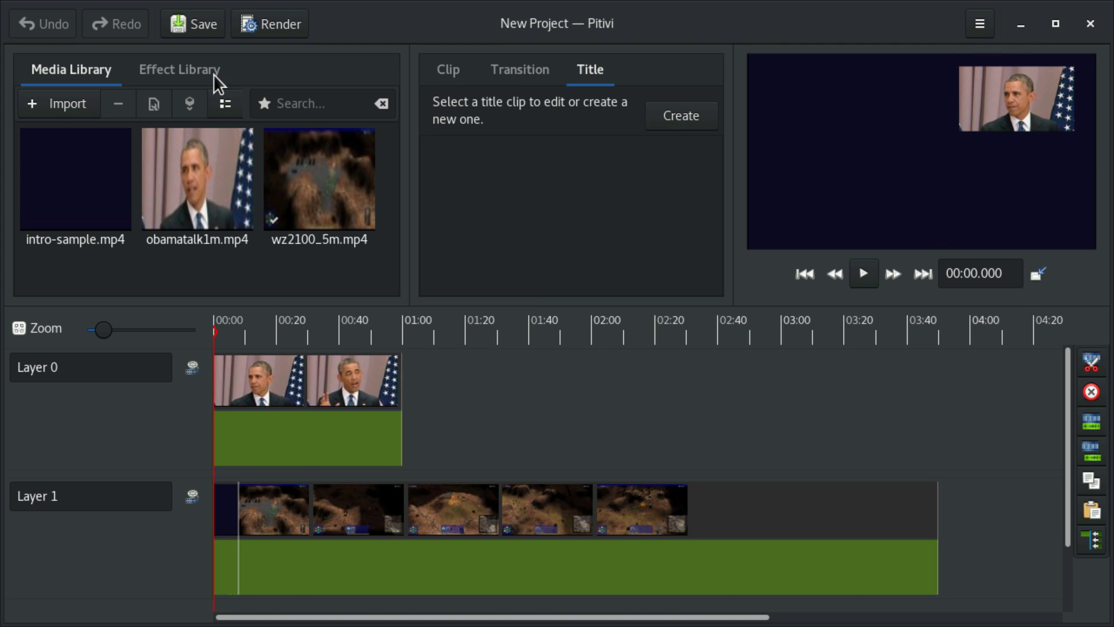
Step: Search effects for 'black' and apply Bw0R to the talk clip on Layer 0
{"action": "left_click", "coordinate": [179, 68]}
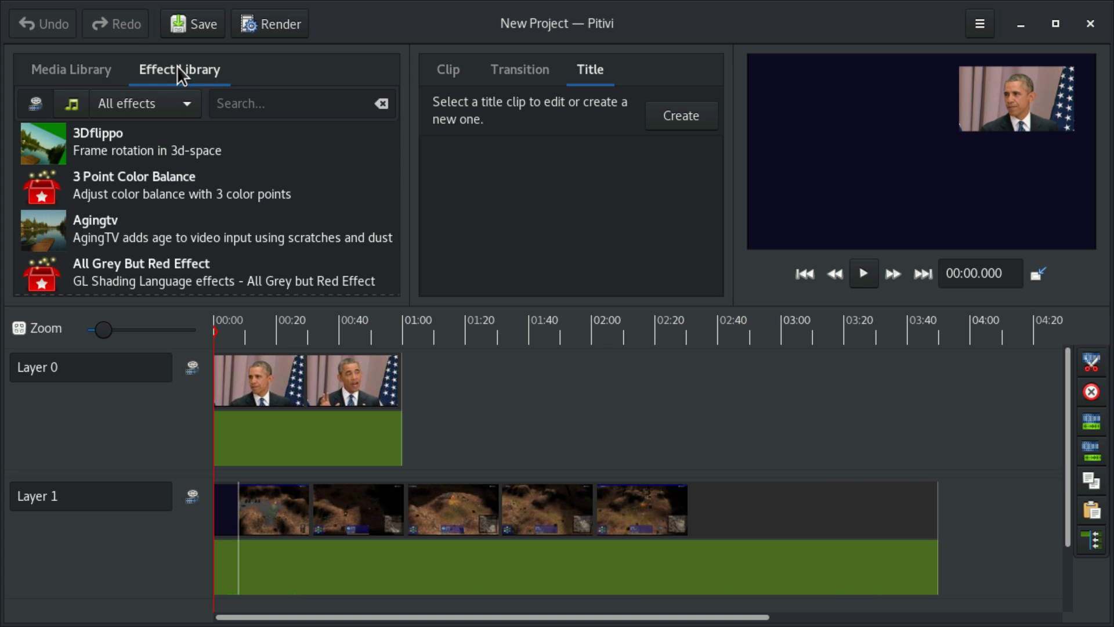
{"action": "left_click", "coordinate": [235, 97]}
{"action": "type", "text": "black"}
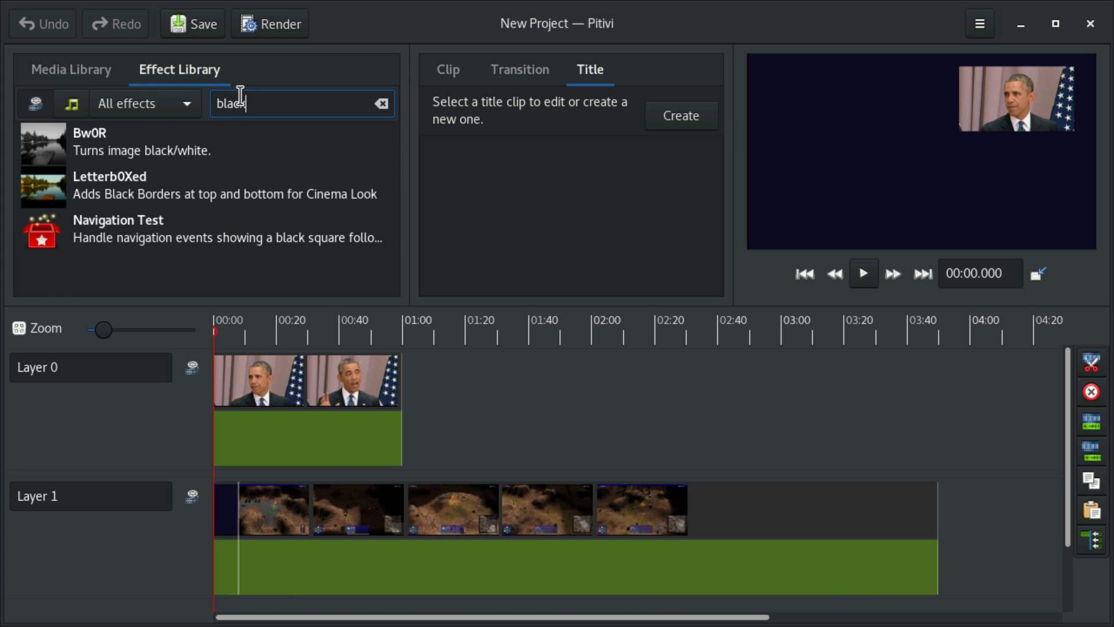
{"action": "left_click_drag", "start_coordinate": [109, 152], "coordinate": [332, 406]}
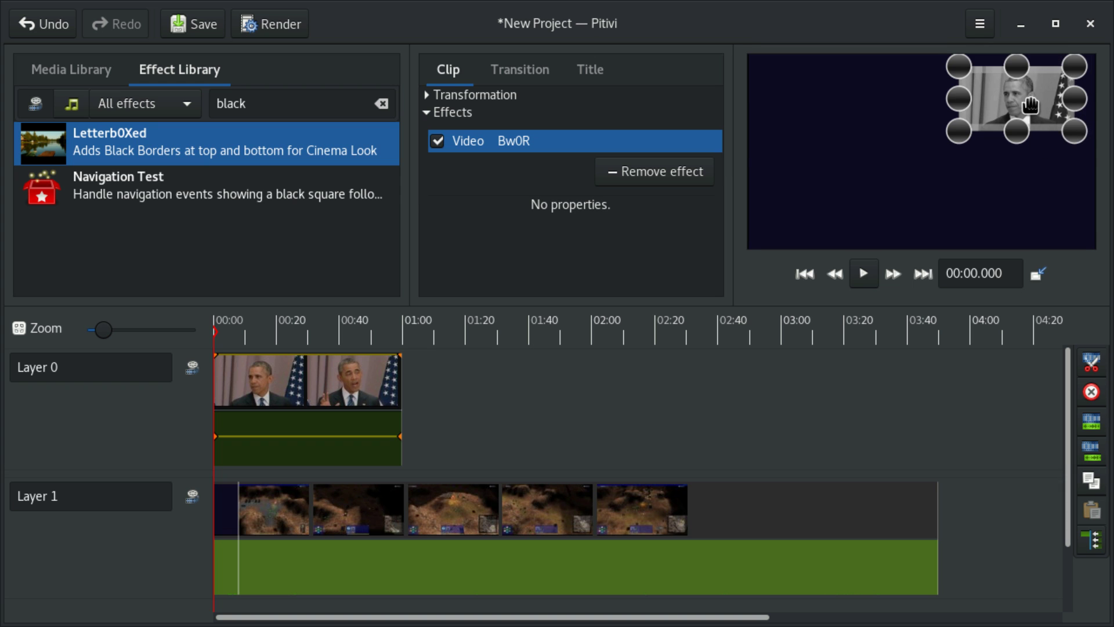
{"action": "left_click", "coordinate": [547, 507]}
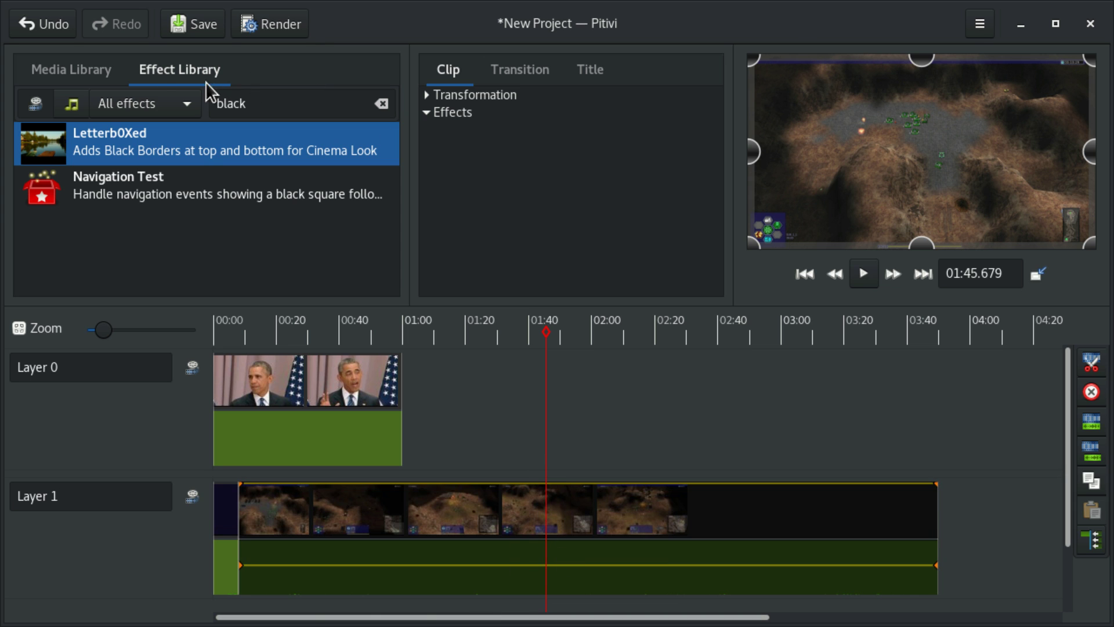
Step: Try a muted Volume effect on the game clip's audio, then remove it
{"action": "left_click", "coordinate": [67, 106]}
{"action": "left_click", "coordinate": [315, 112]}
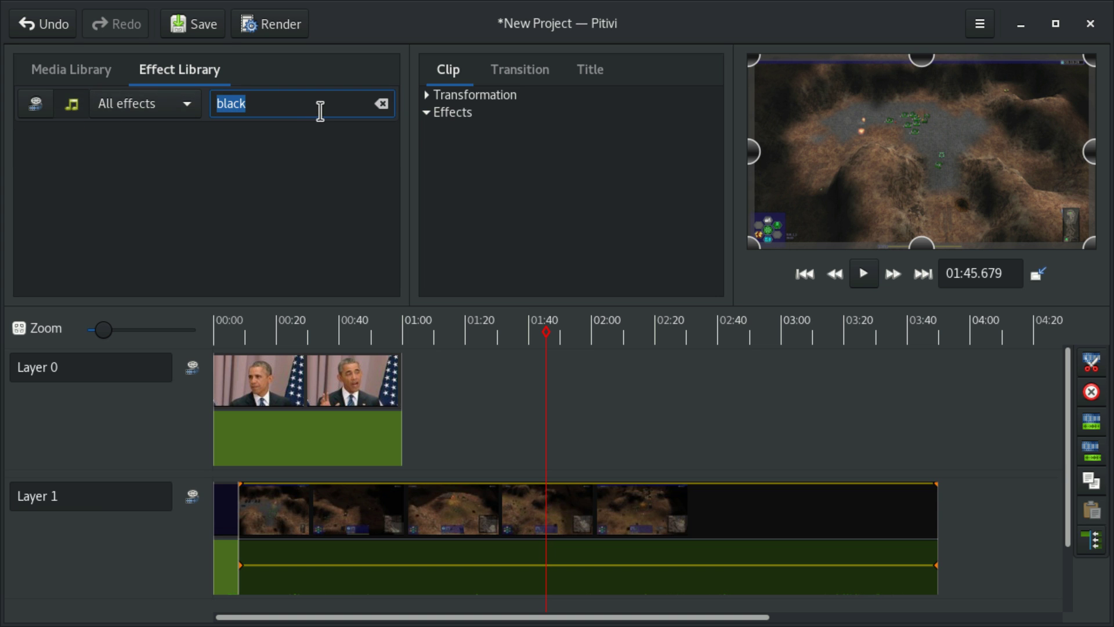
{"action": "type", "text": "volume"}
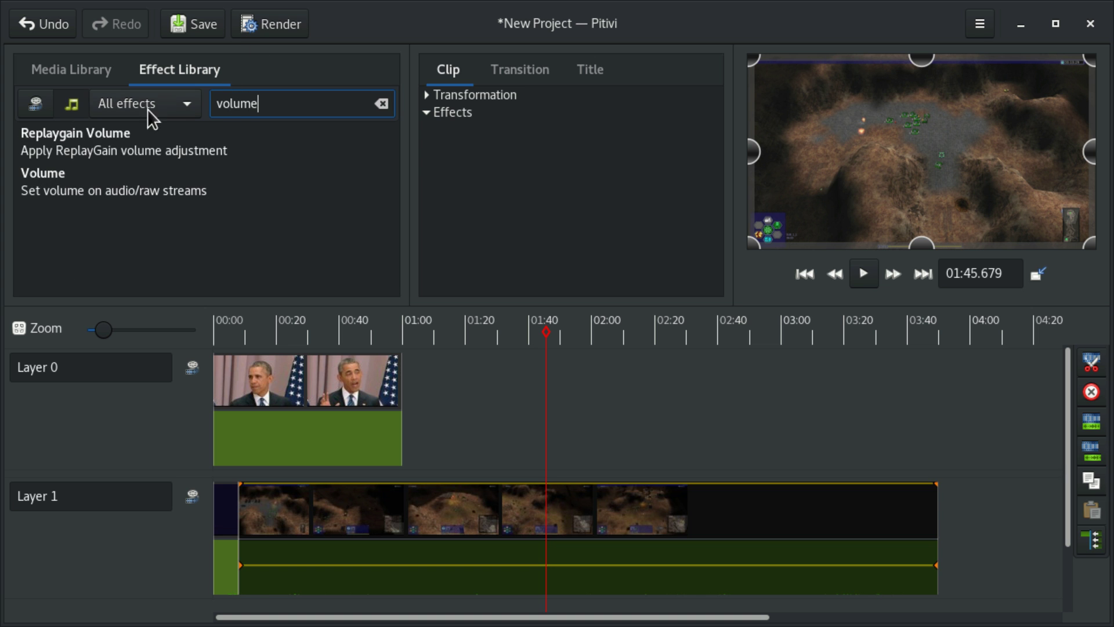
{"action": "left_click_drag", "start_coordinate": [80, 174], "coordinate": [531, 538]}
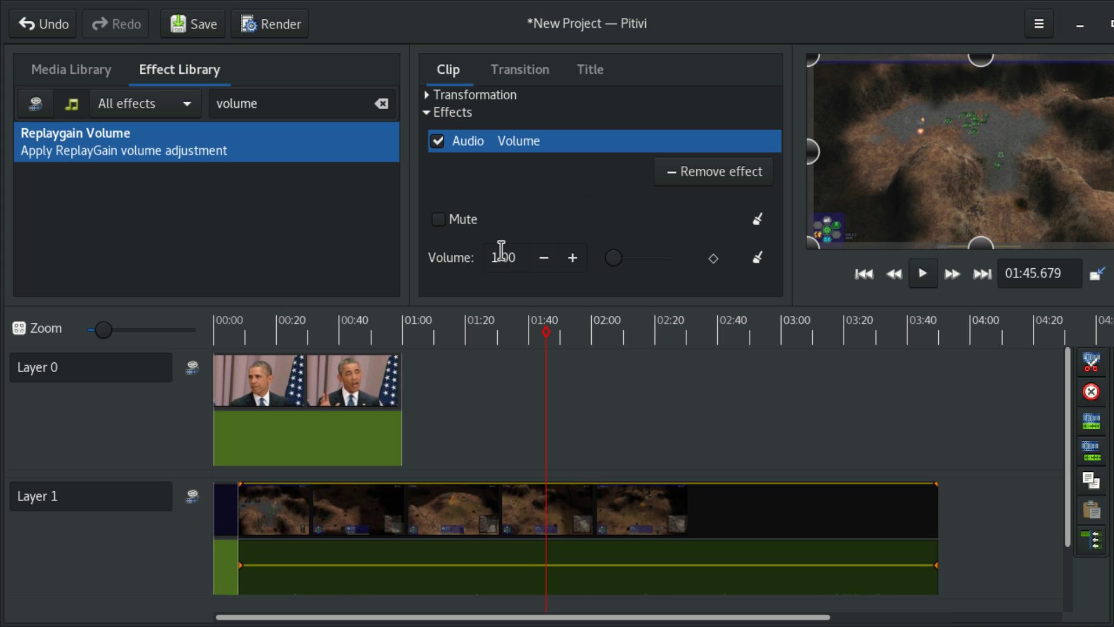
{"action": "left_click", "coordinate": [452, 223]}
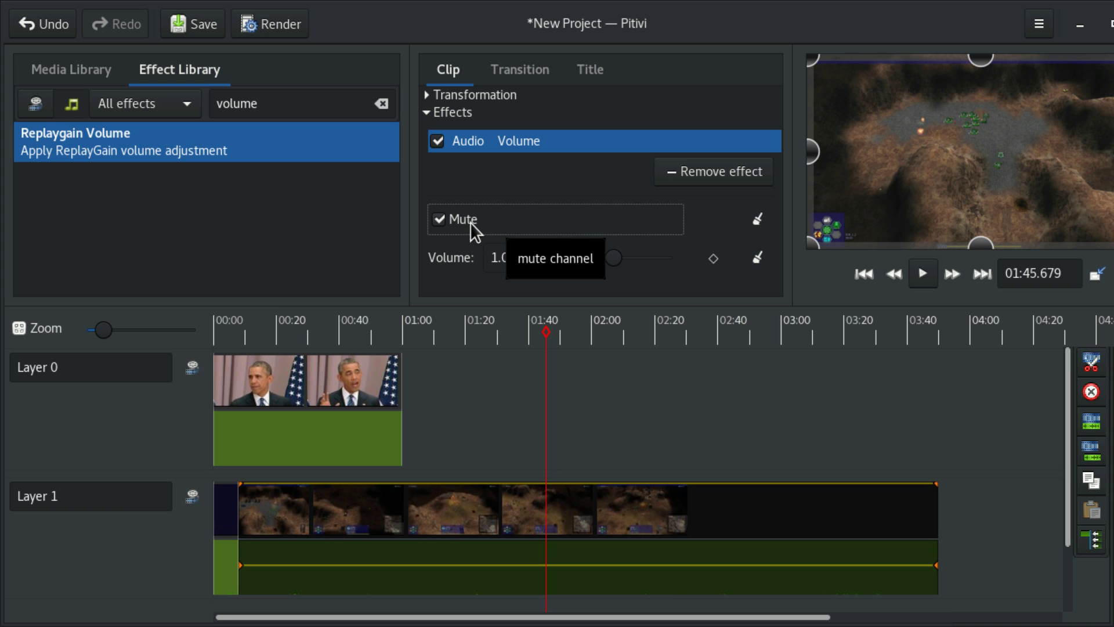
{"action": "left_click", "coordinate": [688, 170]}
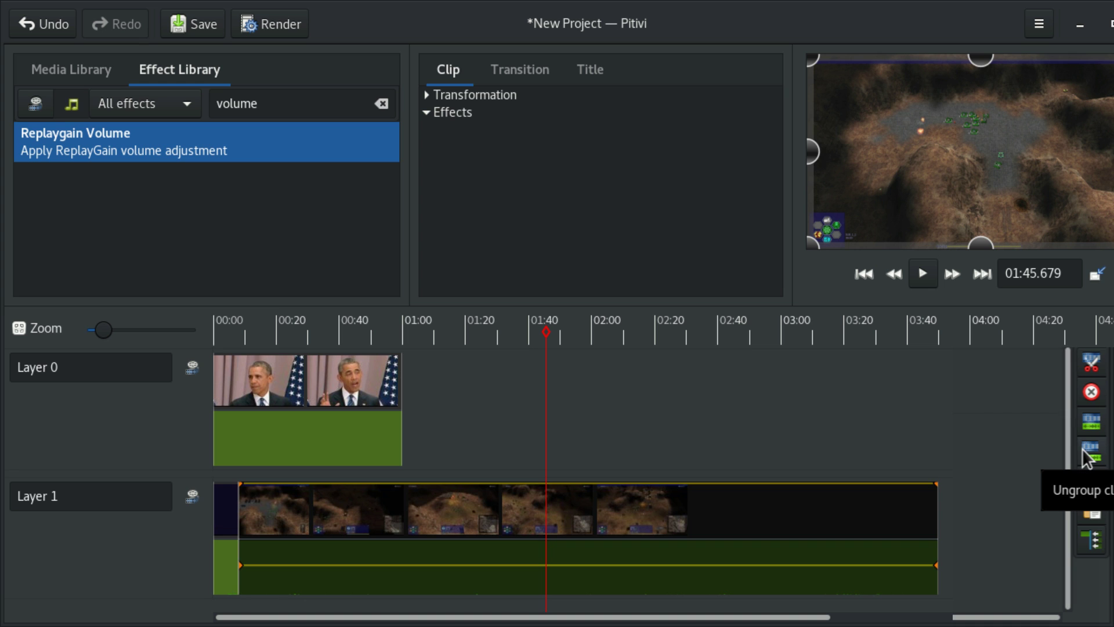
Step: Ungroup the Layer 1 game clip and delete its audio part
{"action": "left_click", "coordinate": [1082, 451]}
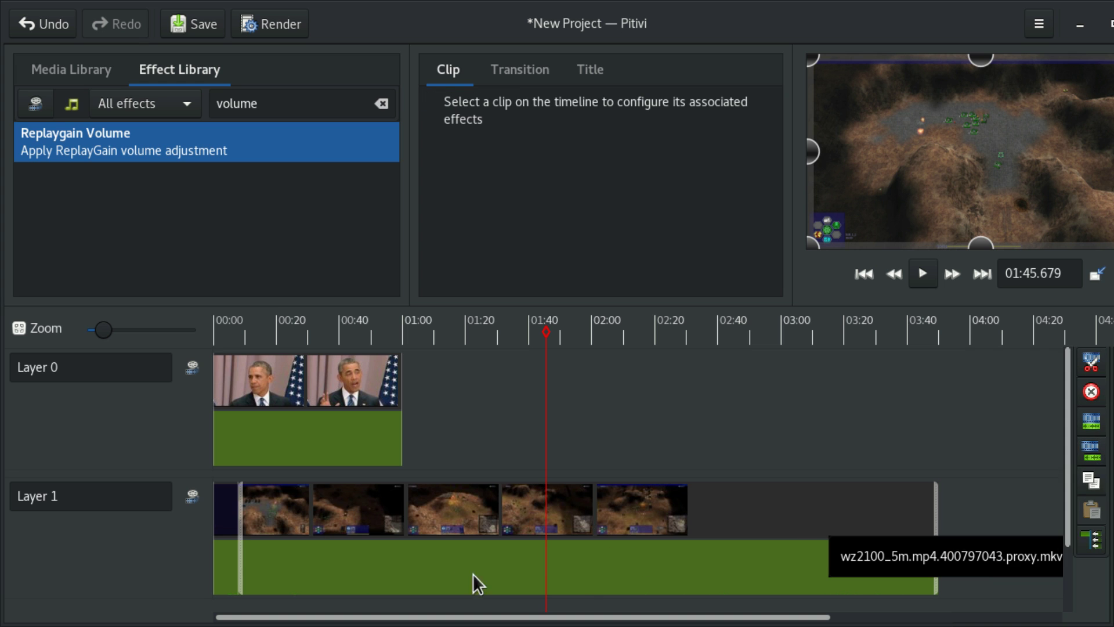
{"action": "left_click", "coordinate": [671, 567]}
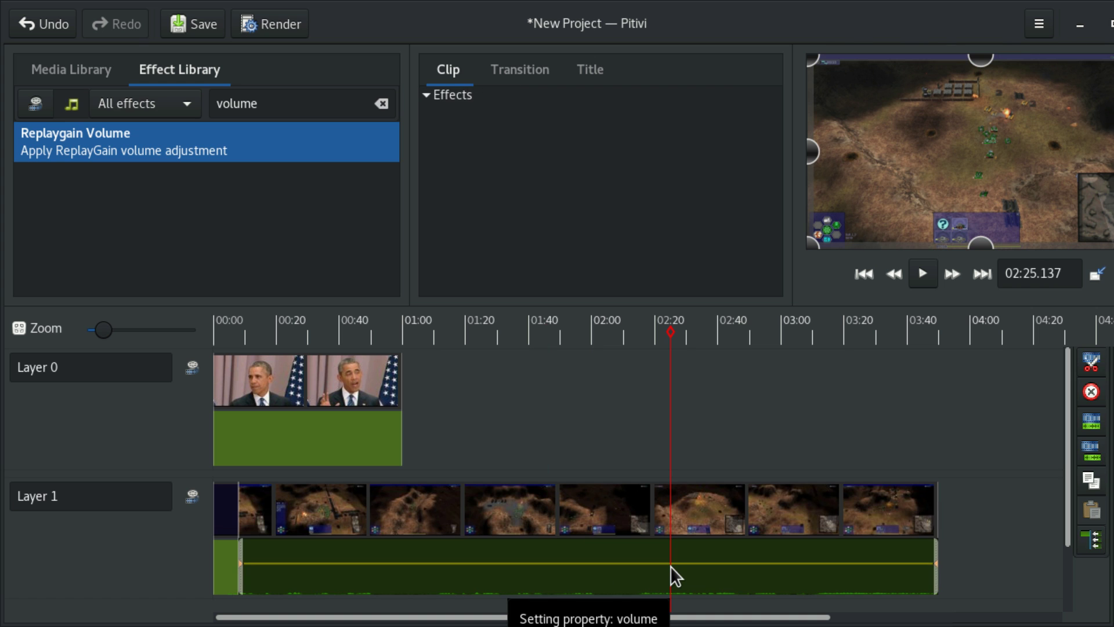
{"action": "key", "text": "Delete"}
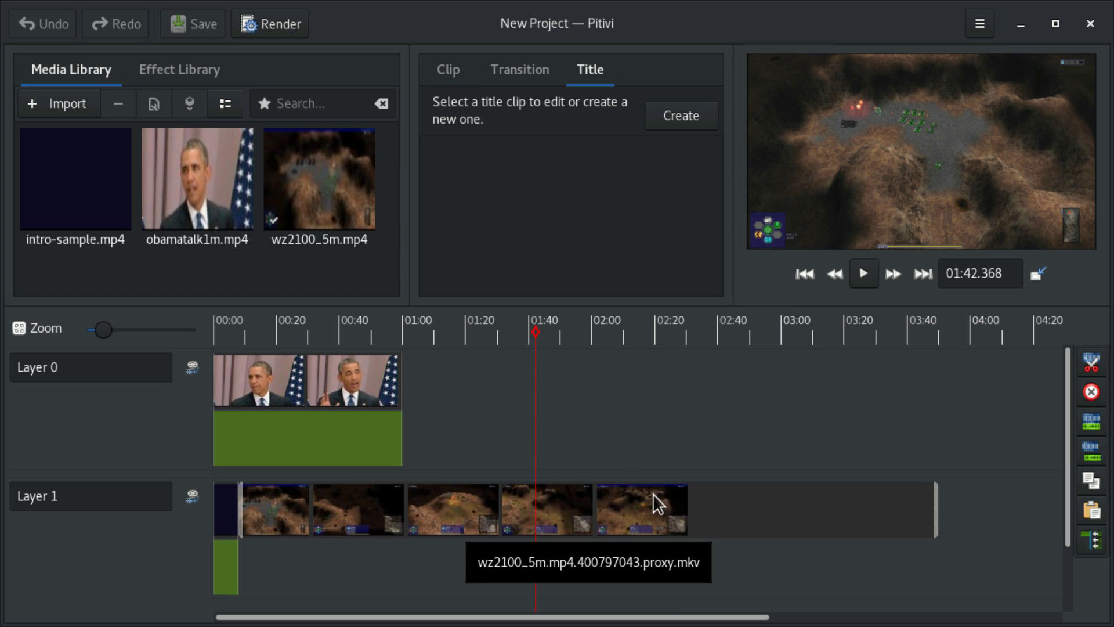
Step: Split the game clip at 01:42 and 02:25, save, and delete the middle piece
{"action": "key", "text": "bracketright"}
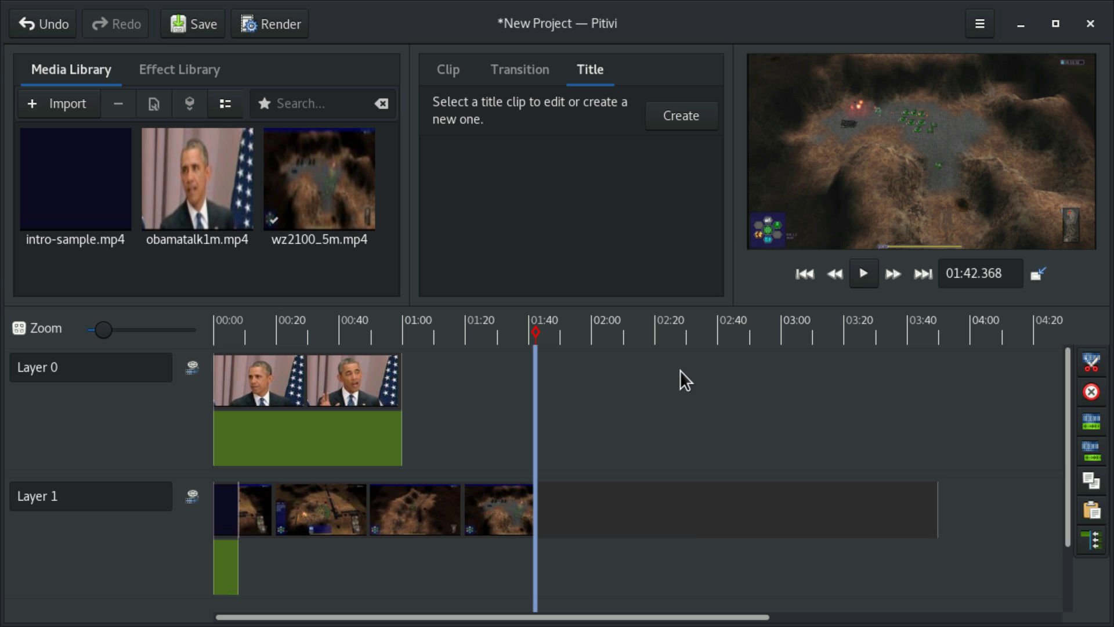
{"action": "key", "text": "ctrl+s"}
{"action": "left_click", "coordinate": [670, 333]}
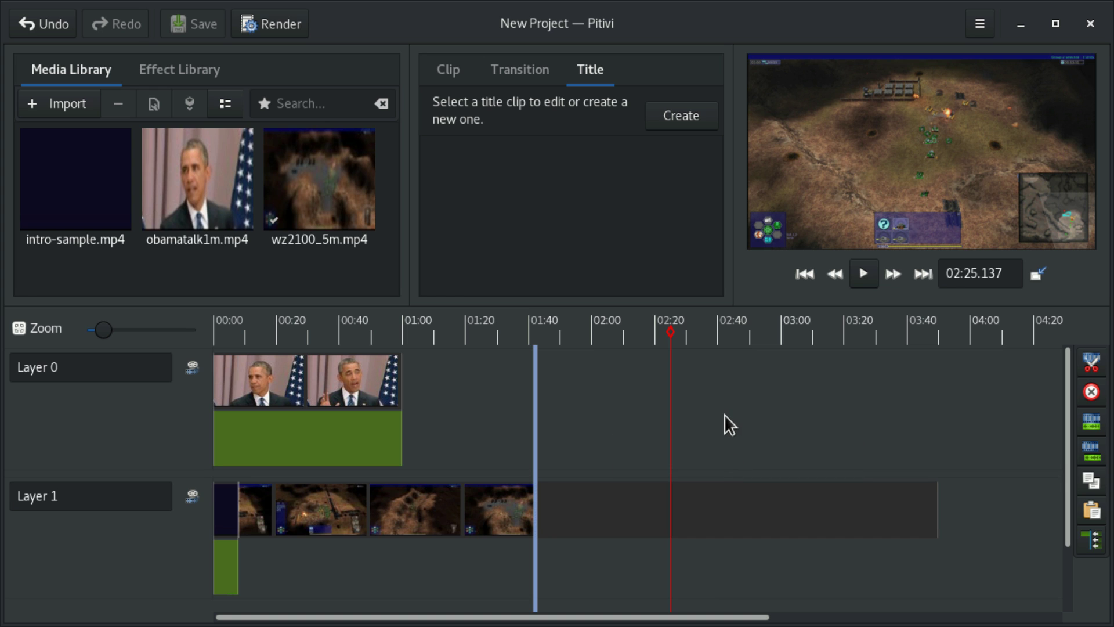
{"action": "key", "text": "s"}
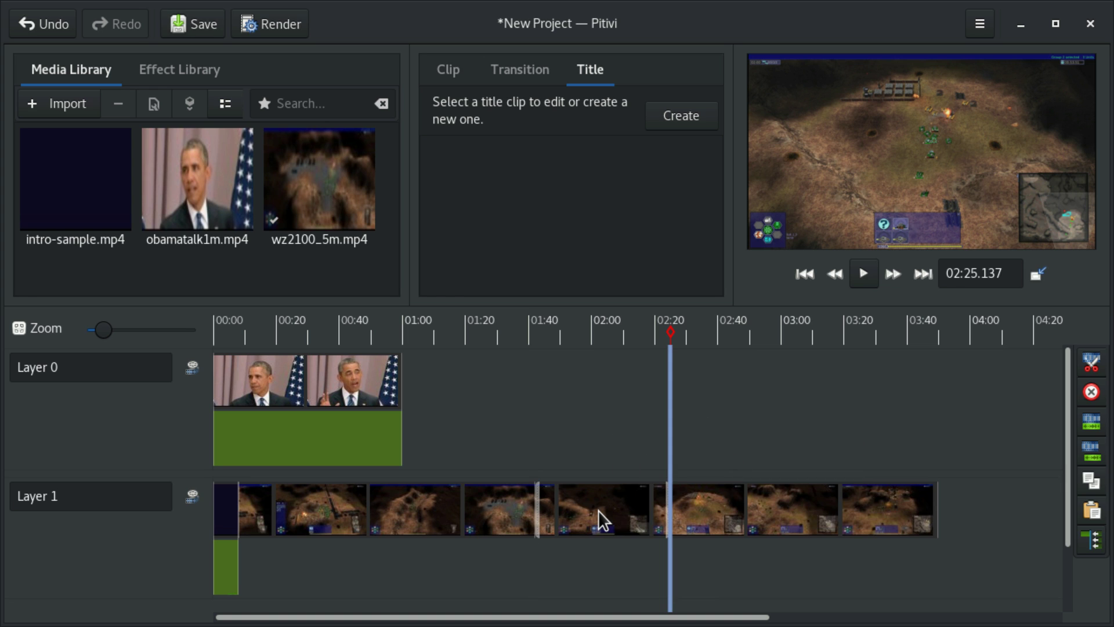
{"action": "left_click", "coordinate": [598, 519]}
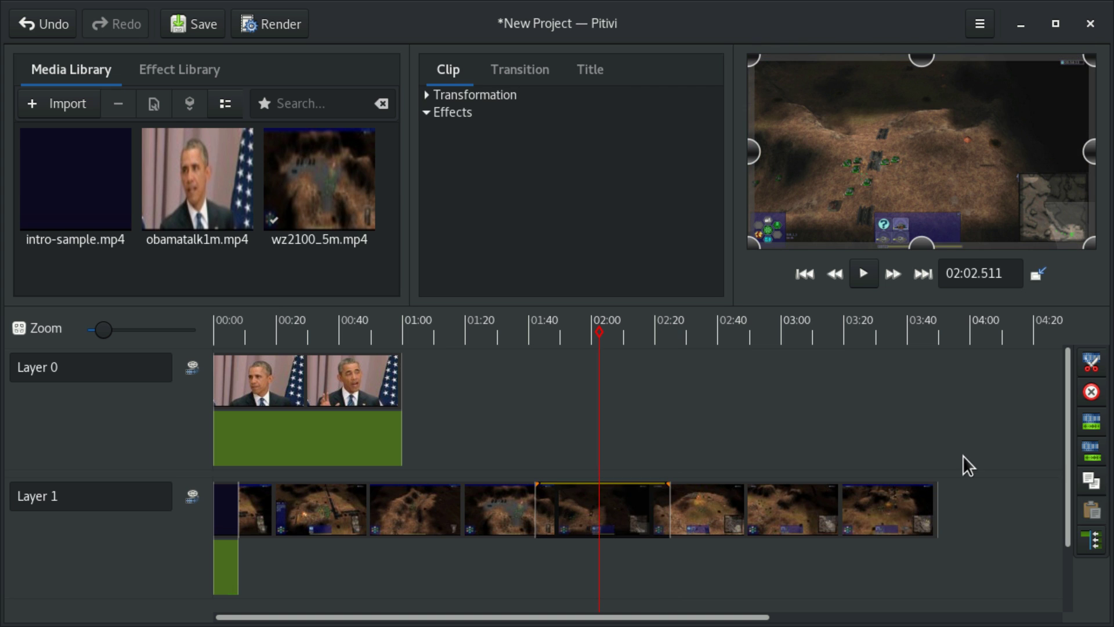
{"action": "left_click", "coordinate": [1084, 392]}
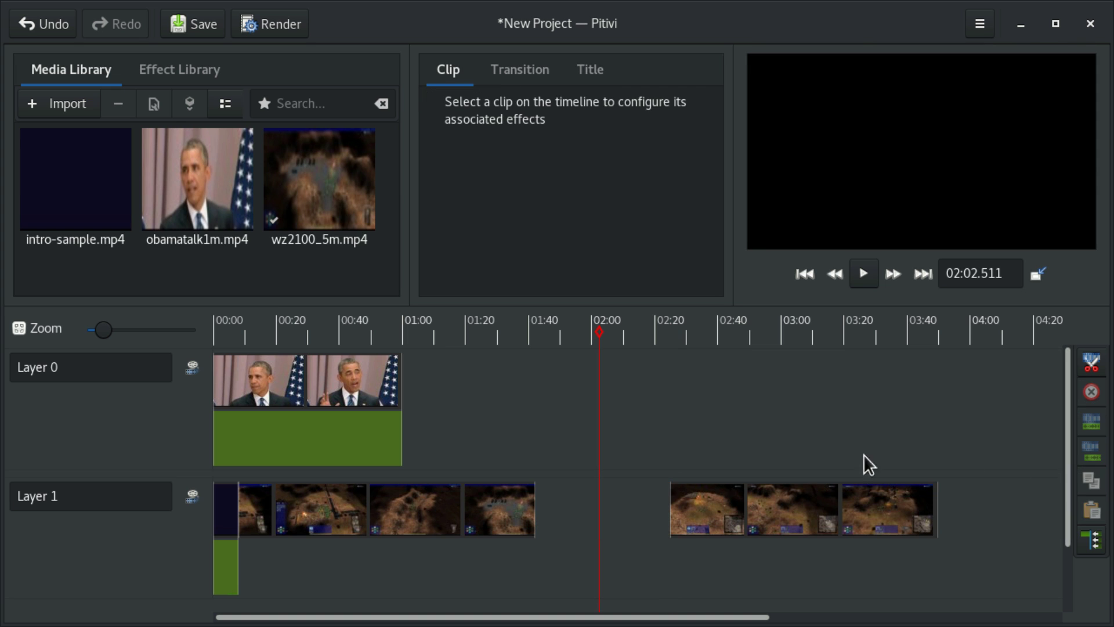
Step: Zoom in on the cut and slide the later game piece left to overlap the earlier one
{"action": "left_click_drag", "start_coordinate": [772, 511], "coordinate": [637, 511]}
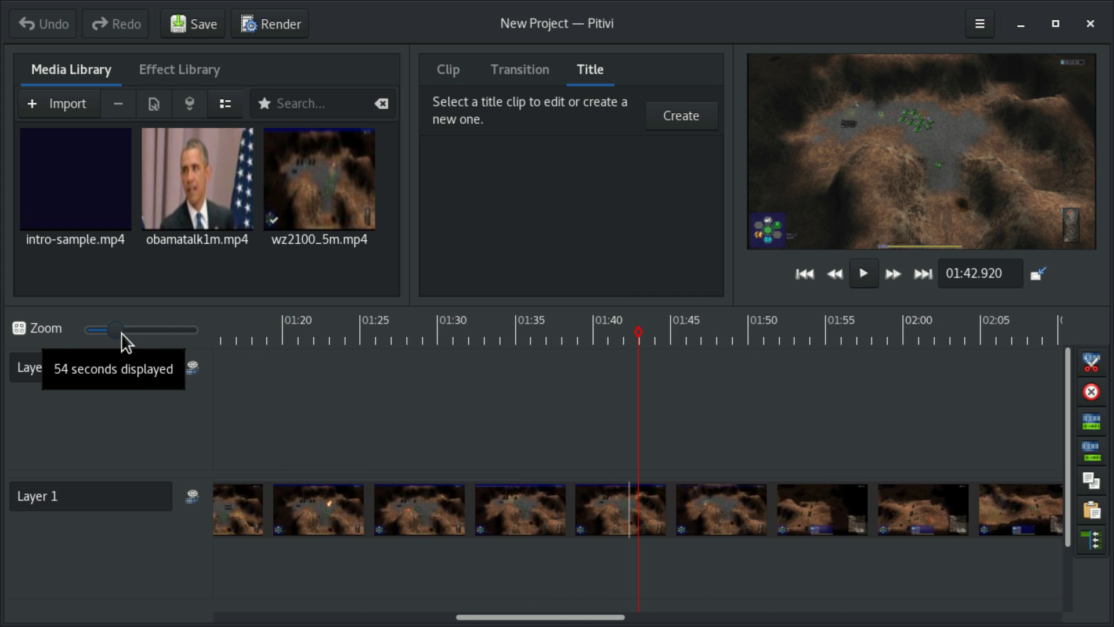
{"action": "left_click_drag", "start_coordinate": [121, 332], "coordinate": [137, 341]}
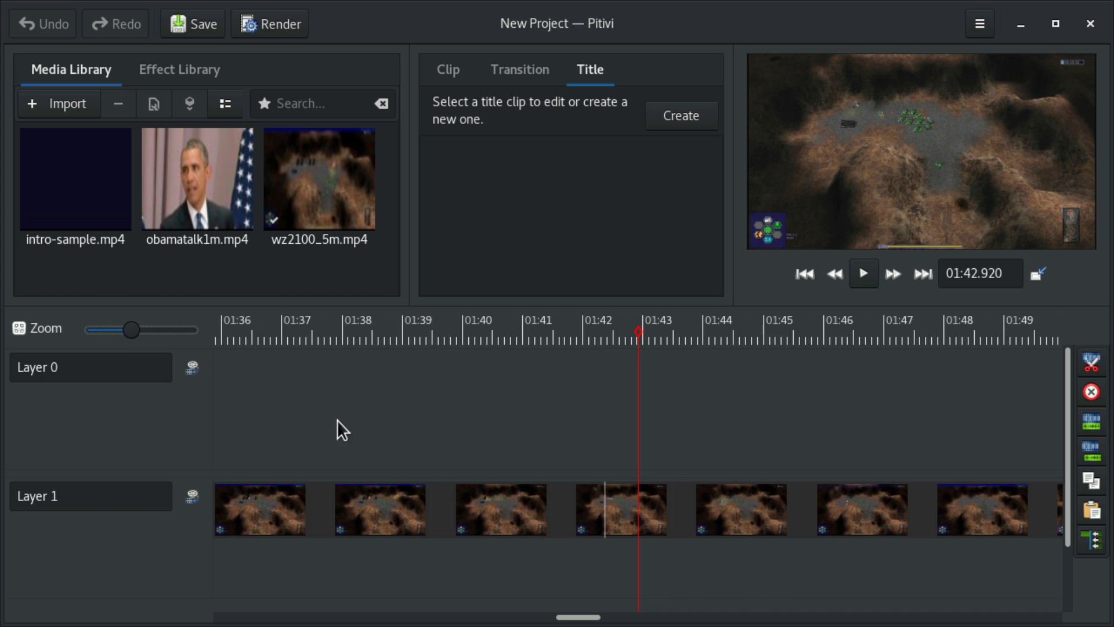
{"action": "left_click", "coordinate": [827, 505]}
{"action": "left_click_drag", "start_coordinate": [859, 506], "coordinate": [680, 500]}
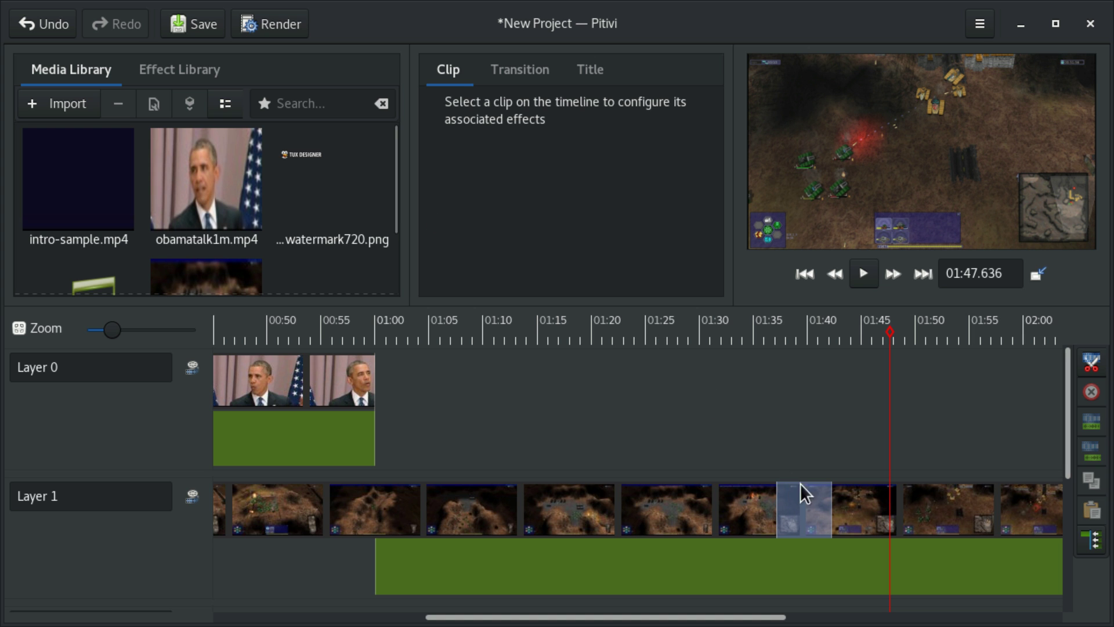
Step: Select the transition between the two game pieces and try several wipe patterns
{"action": "left_click", "coordinate": [801, 502]}
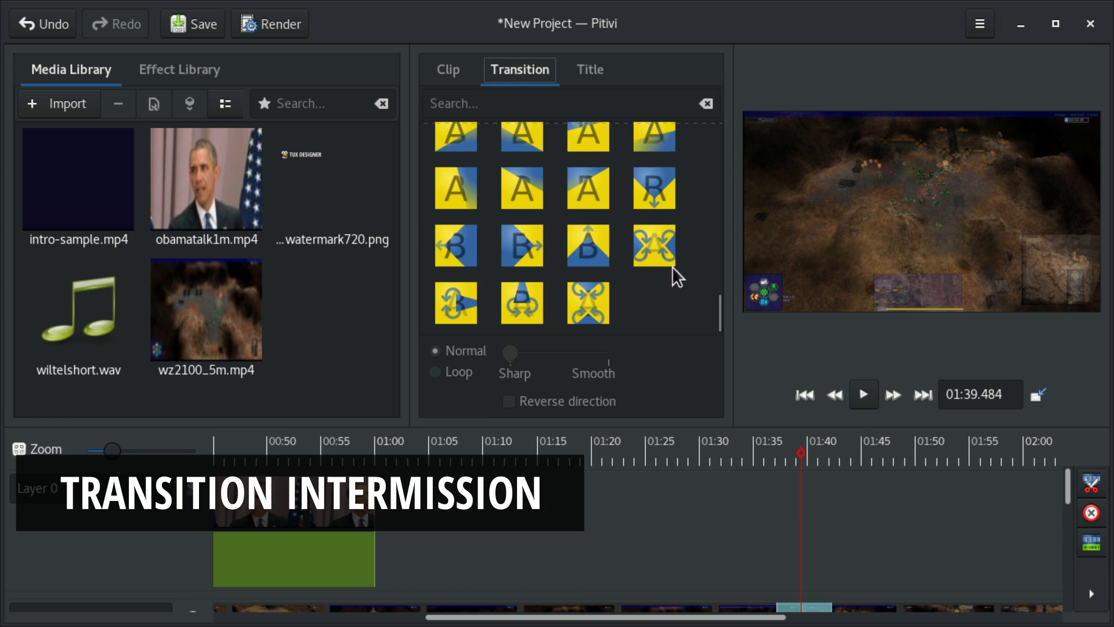
{"action": "left_click", "coordinate": [654, 247]}
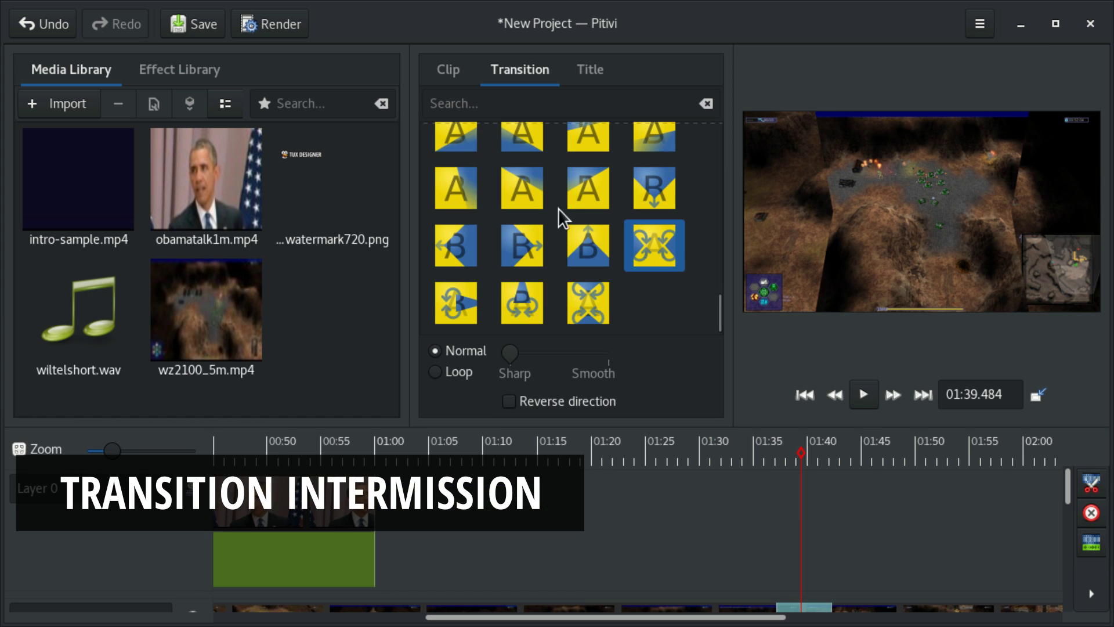
{"action": "scroll", "coordinate": [541, 174], "scroll_direction": "up", "scroll_amount": 1}
{"action": "left_click", "coordinate": [543, 188]}
{"action": "scroll", "coordinate": [545, 192], "scroll_direction": "up", "scroll_amount": 1}
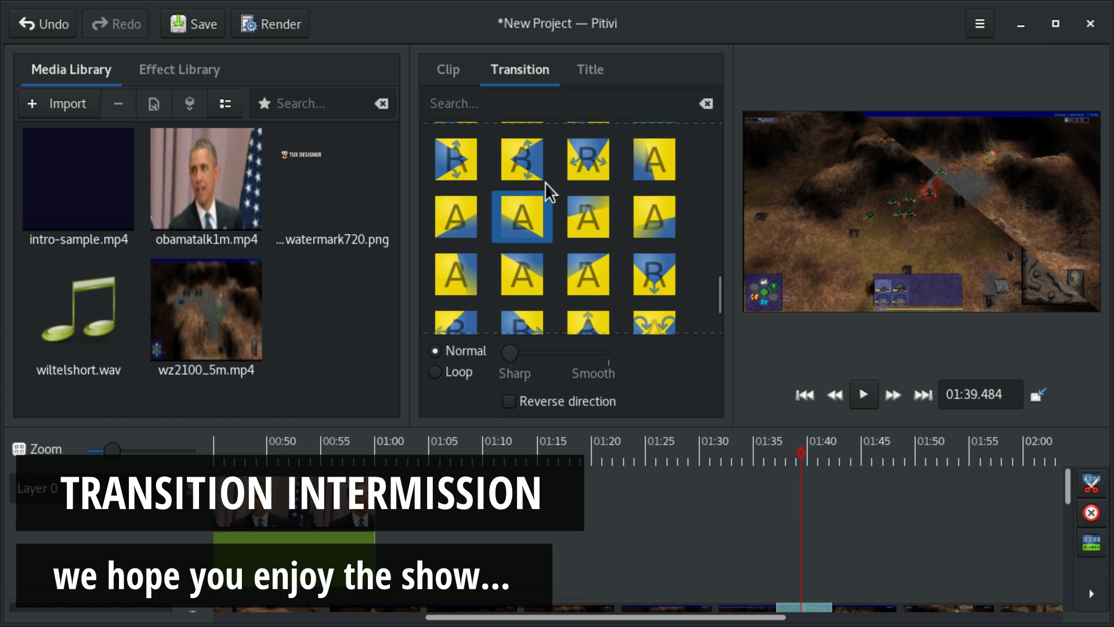
{"action": "left_click", "coordinate": [531, 175]}
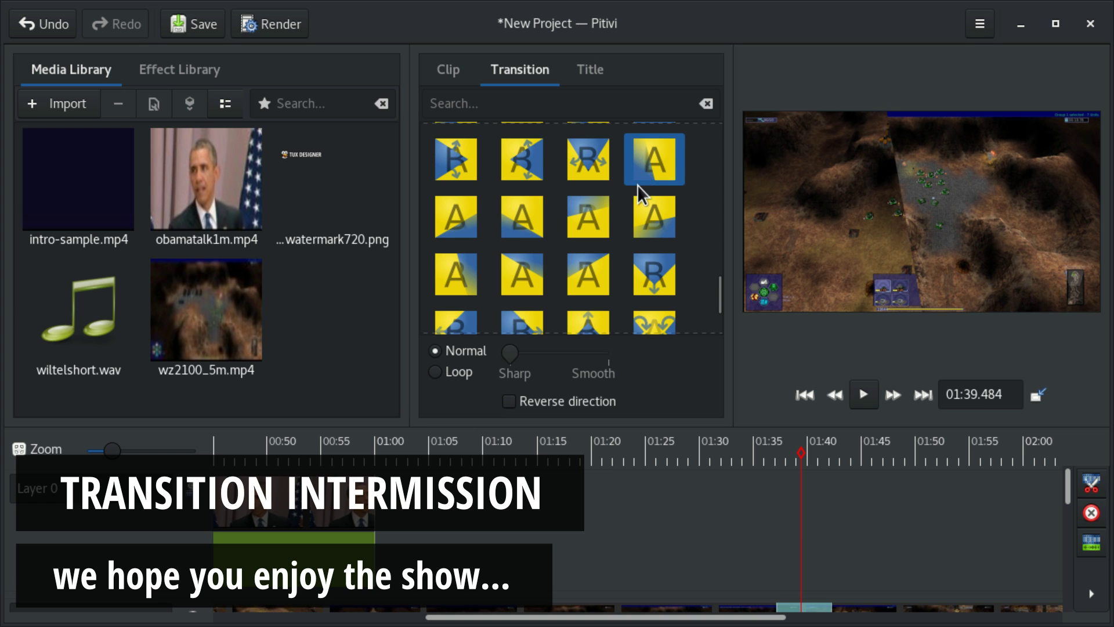
{"action": "scroll", "coordinate": [641, 174], "scroll_direction": "up", "scroll_amount": 2}
Step: Try further wipe patterns and settle on a final geometric wipe for the transition
{"action": "left_click", "coordinate": [594, 186]}
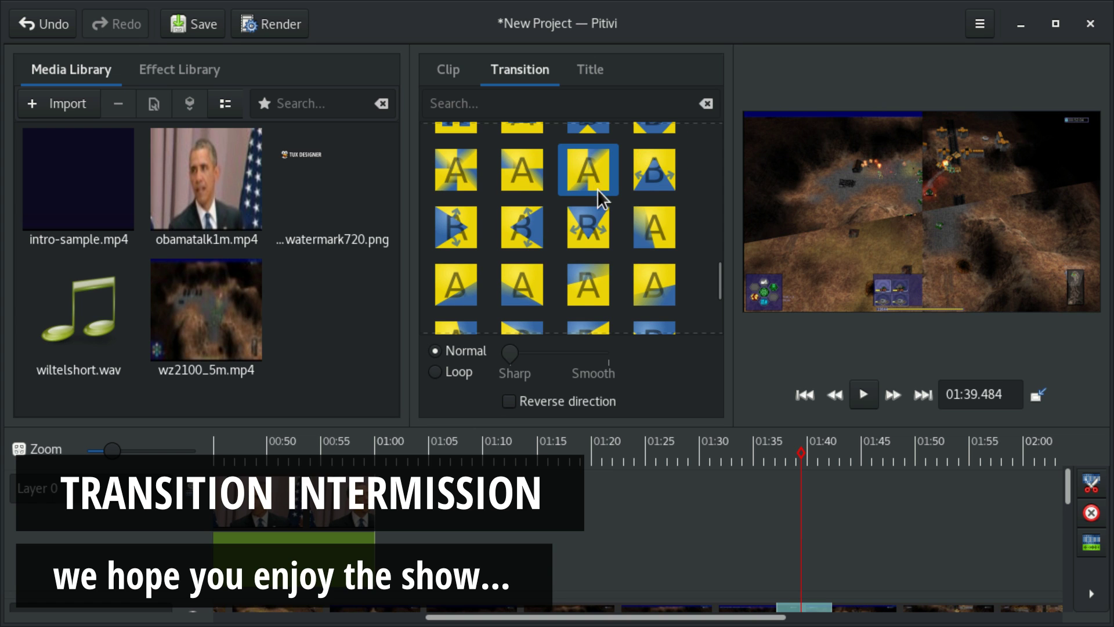
{"action": "scroll", "coordinate": [597, 199], "scroll_direction": "up", "scroll_amount": 3}
{"action": "left_click", "coordinate": [525, 165]}
{"action": "left_click", "coordinate": [587, 213]}
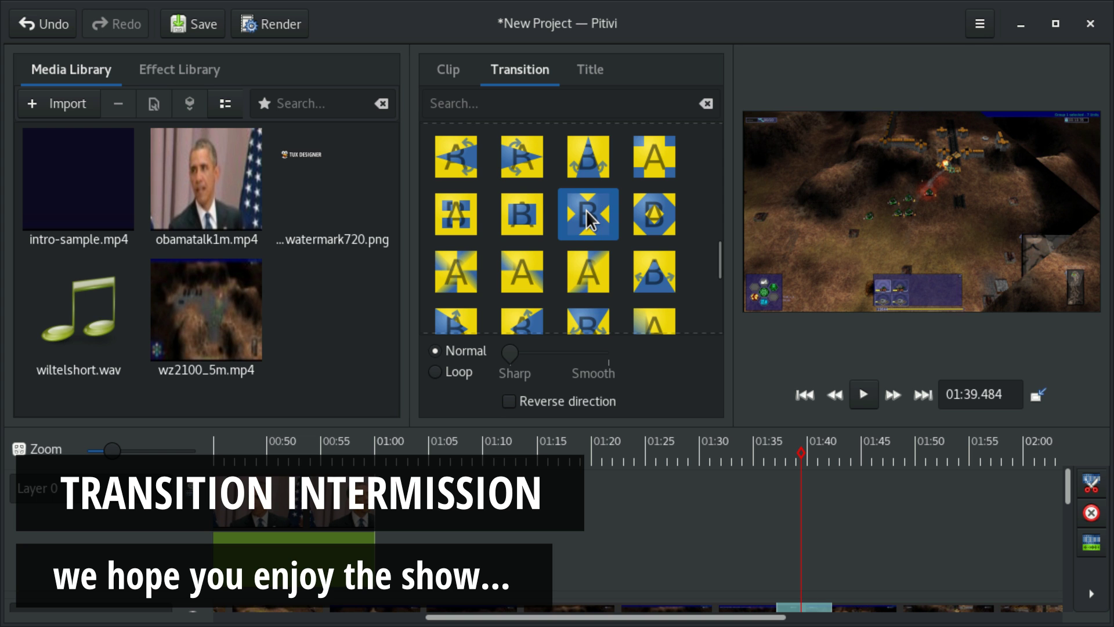
{"action": "left_click", "coordinate": [468, 231]}
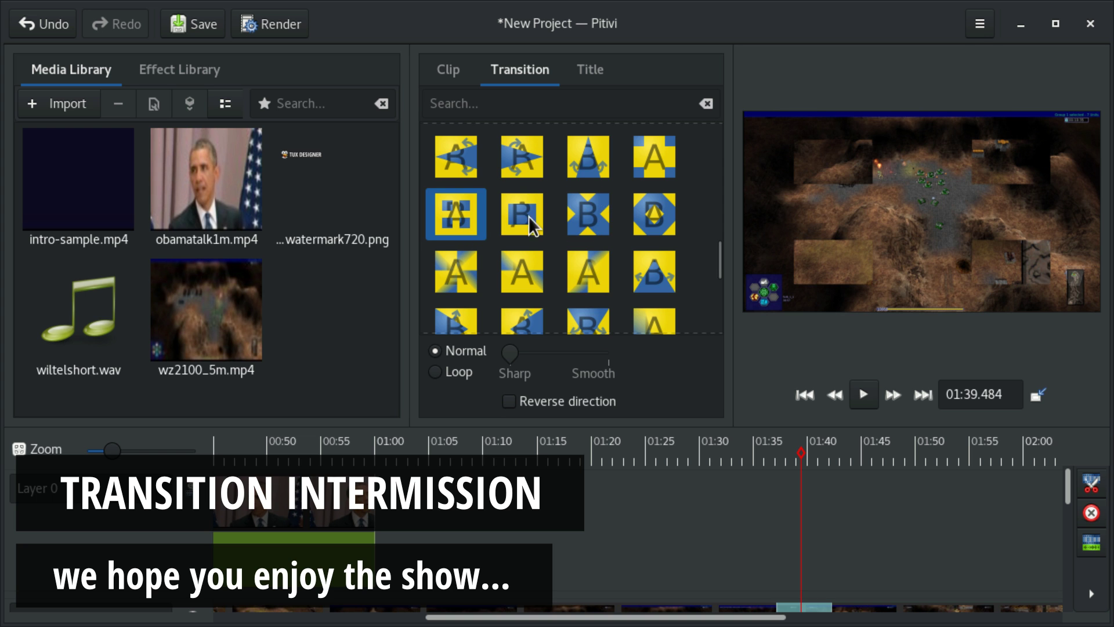
{"action": "left_click", "coordinate": [668, 213]}
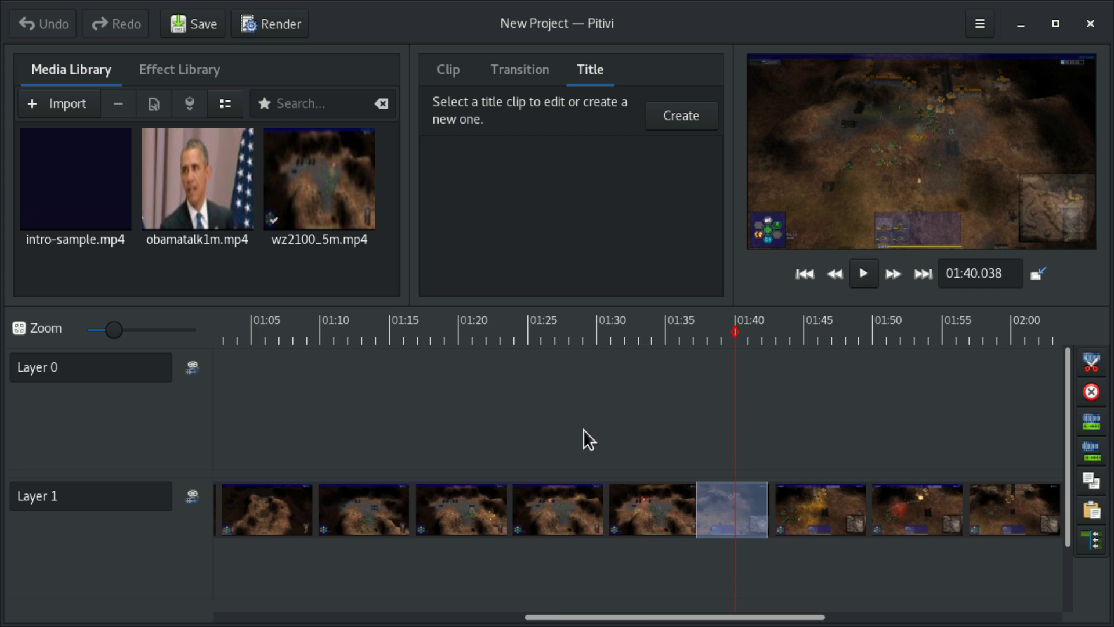
{"action": "scroll", "coordinate": [583, 429], "scroll_direction": "down", "scroll_amount": 5}
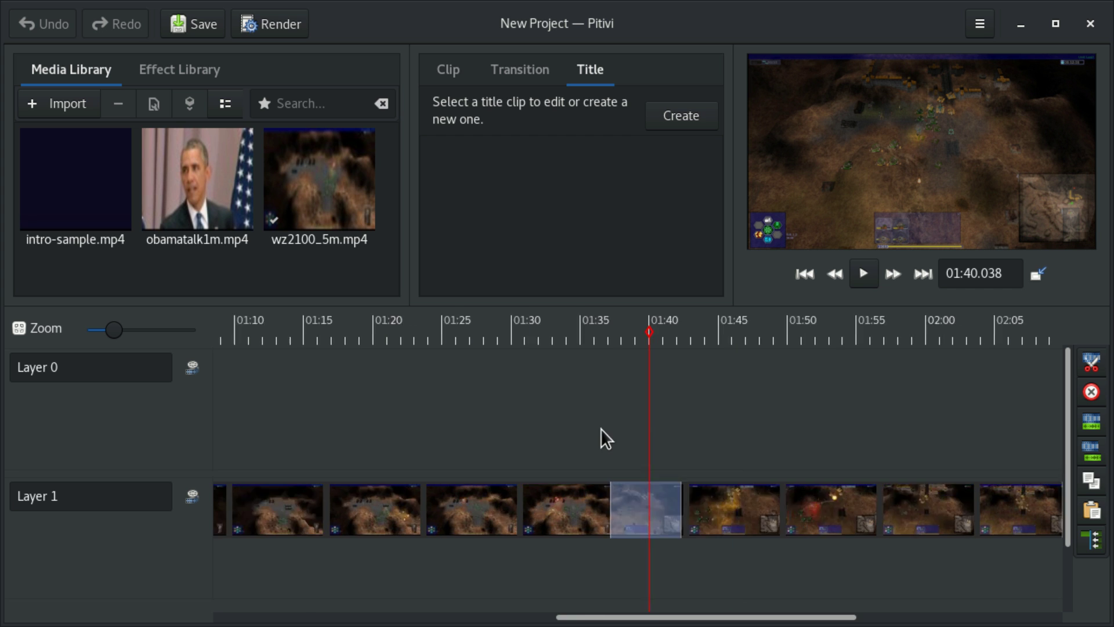
Step: Add an opacity keyframe at about 02:03 on the game clip and drop its end opacity to zero
{"action": "left_click", "coordinate": [816, 449]}
{"action": "scroll", "coordinate": [827, 500], "scroll_direction": "up", "scroll_amount": 3, "text": "ctrl"}
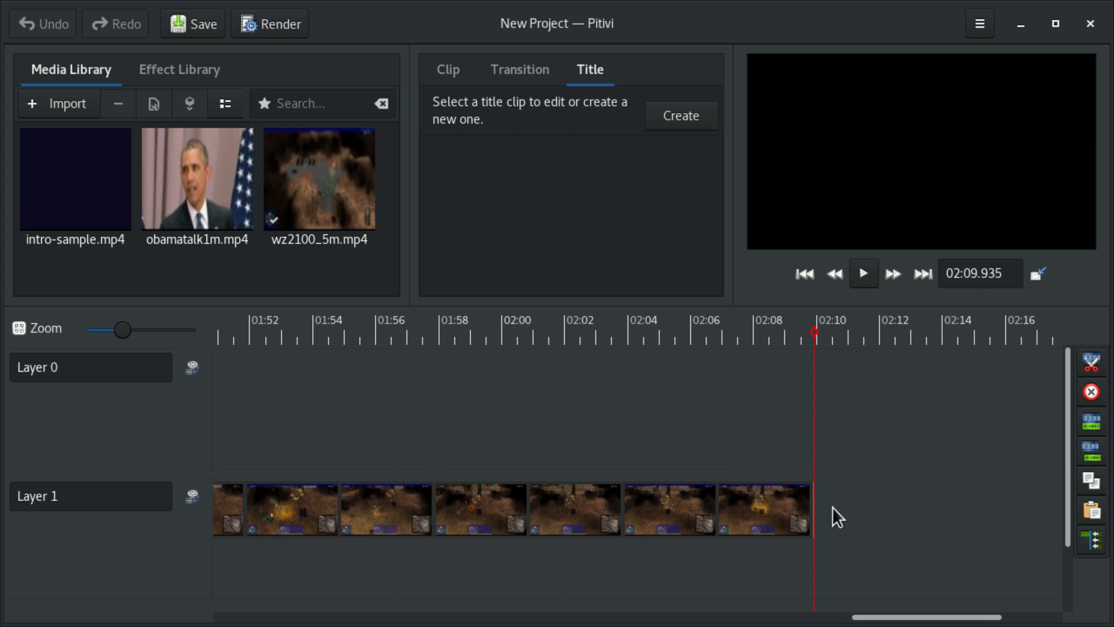
{"action": "left_click", "coordinate": [733, 521]}
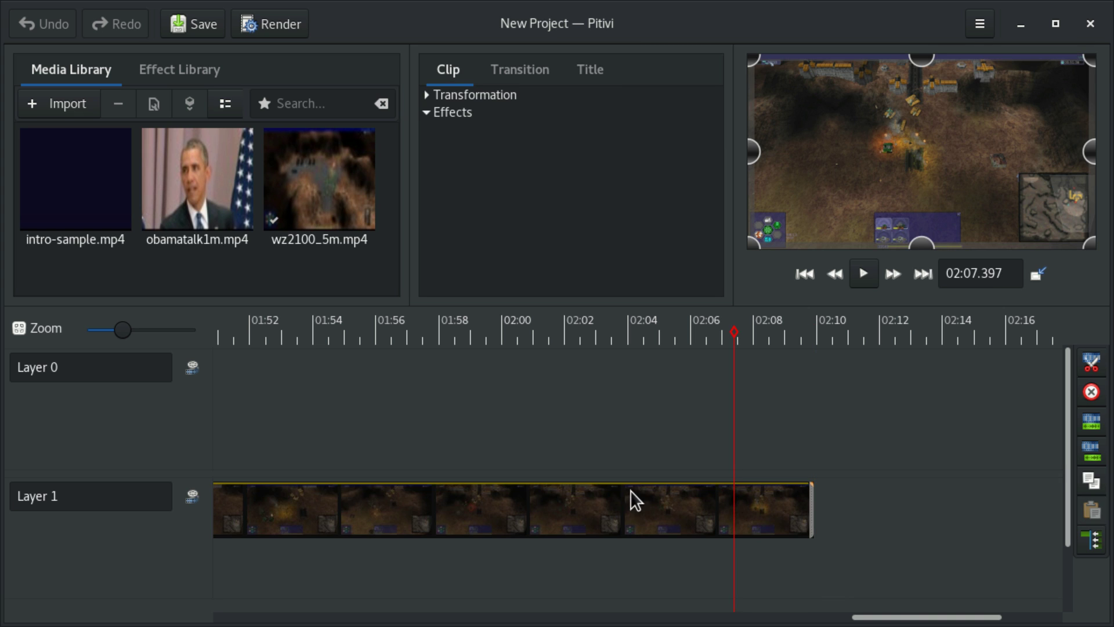
{"action": "left_click", "coordinate": [594, 490]}
{"action": "key", "text": "ctrl+z"}
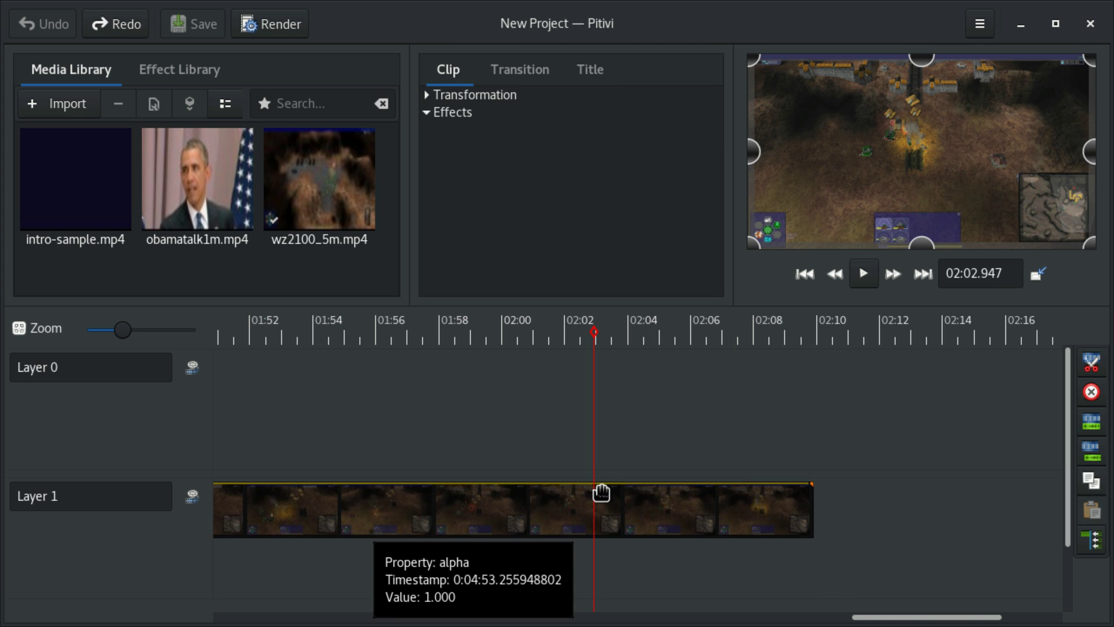
{"action": "left_click", "coordinate": [601, 492]}
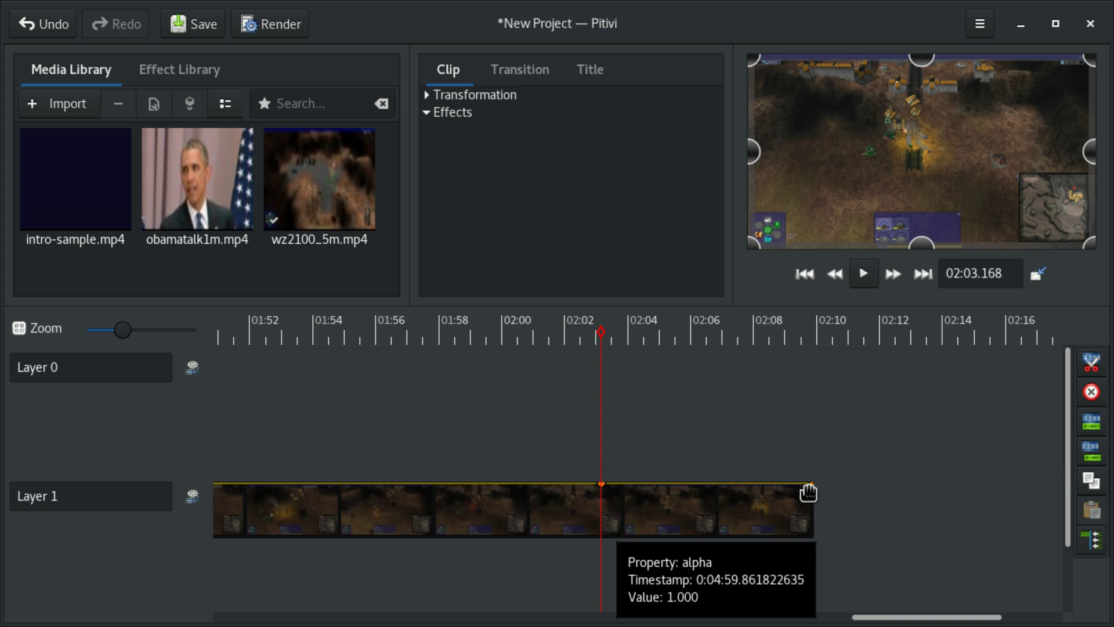
{"action": "left_click_drag", "start_coordinate": [809, 485], "coordinate": [814, 549]}
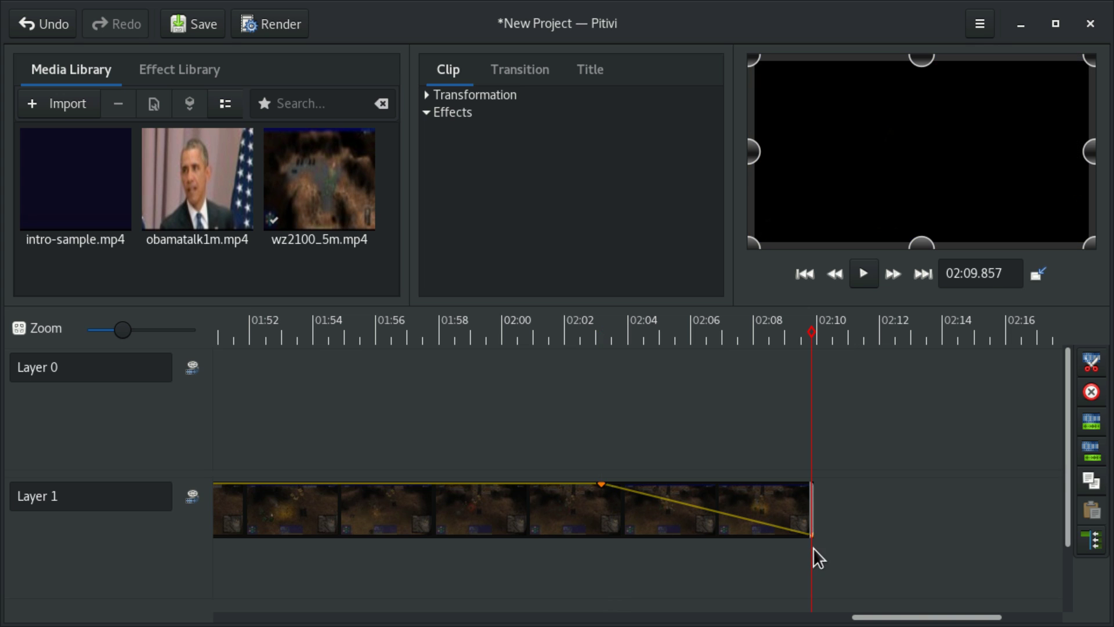
Step: Preview the fading frames near the clip's end and undo the last change
{"action": "left_click", "coordinate": [625, 576]}
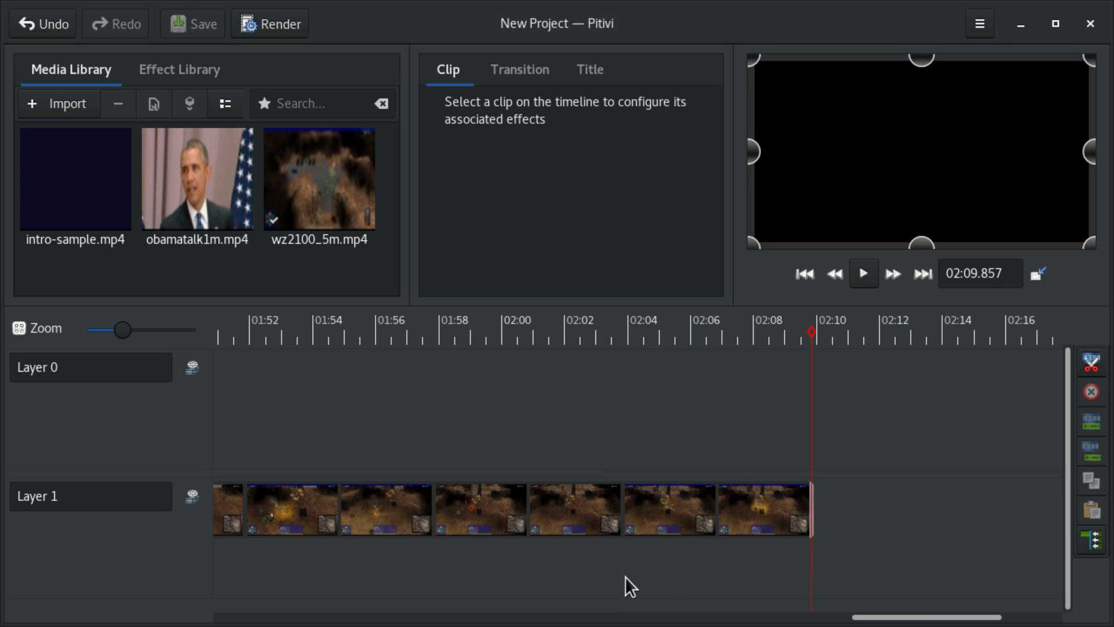
{"action": "left_click", "coordinate": [687, 564]}
{"action": "left_click", "coordinate": [724, 511]}
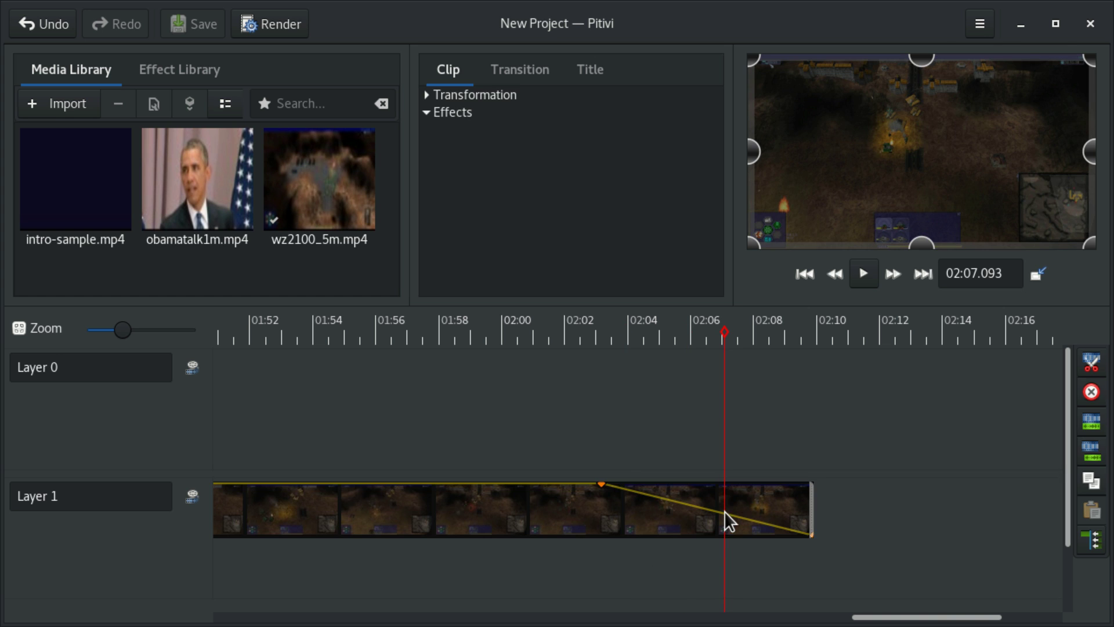
{"action": "left_click", "coordinate": [765, 564]}
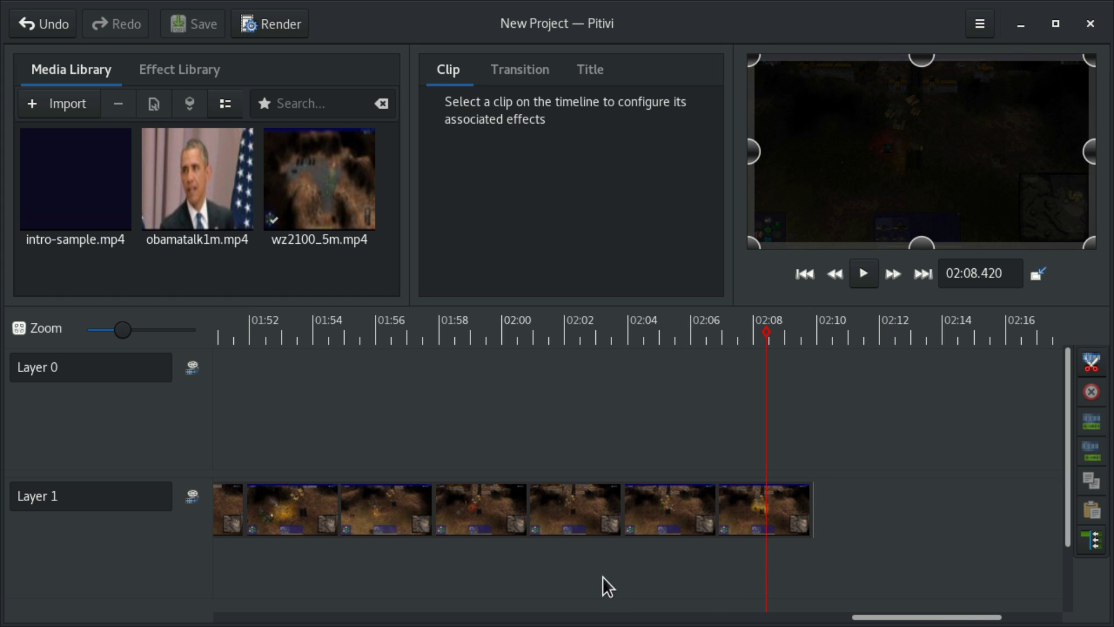
{"action": "key", "text": "ctrl+z"}
{"action": "scroll", "coordinate": [637, 557], "scroll_direction": "down", "scroll_amount": 3}
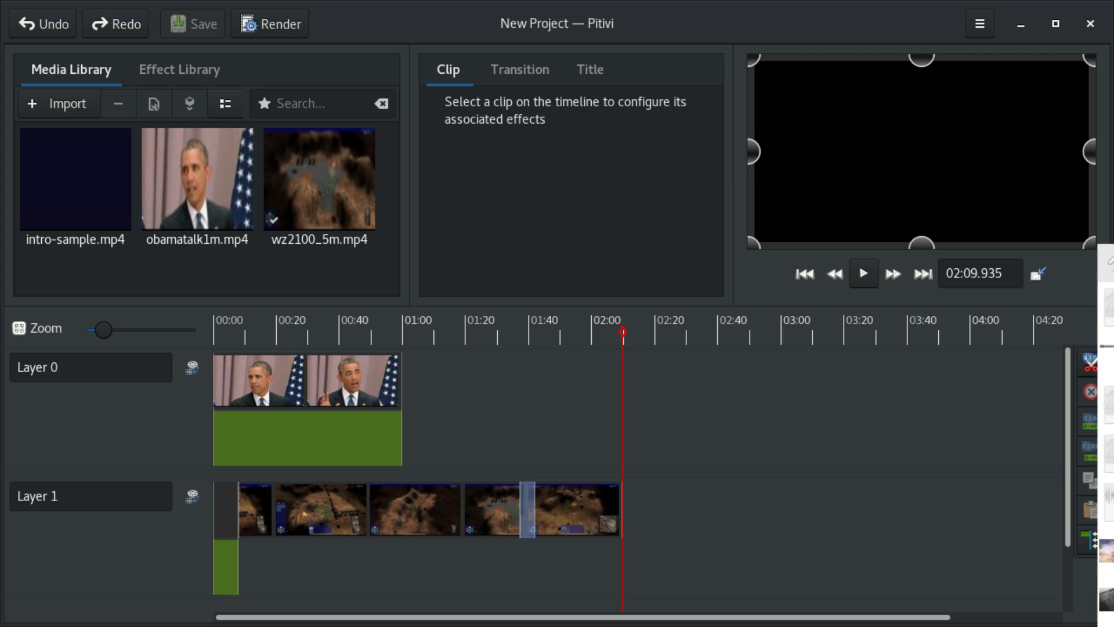
Step: Import wiltelshort.wav into the Media Library and add it to the timeline
{"action": "left_click_drag", "start_coordinate": [1113, 512], "coordinate": [1023, 444]}
{"action": "left_click_drag", "start_coordinate": [893, 426], "coordinate": [255, 246]}
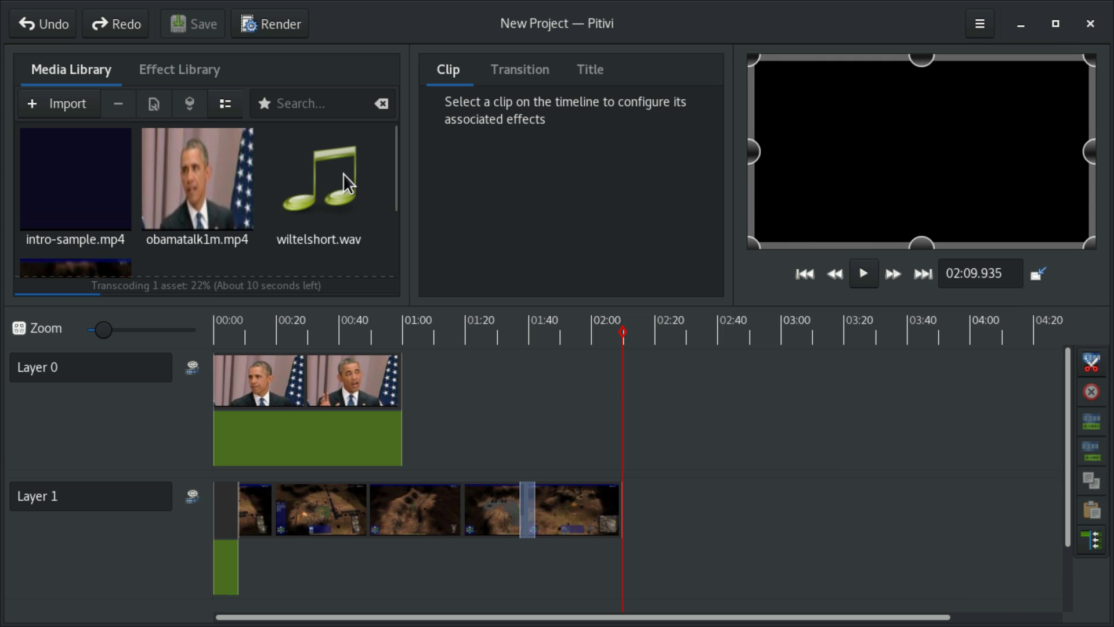
{"action": "left_click_drag", "start_coordinate": [343, 172], "coordinate": [604, 609]}
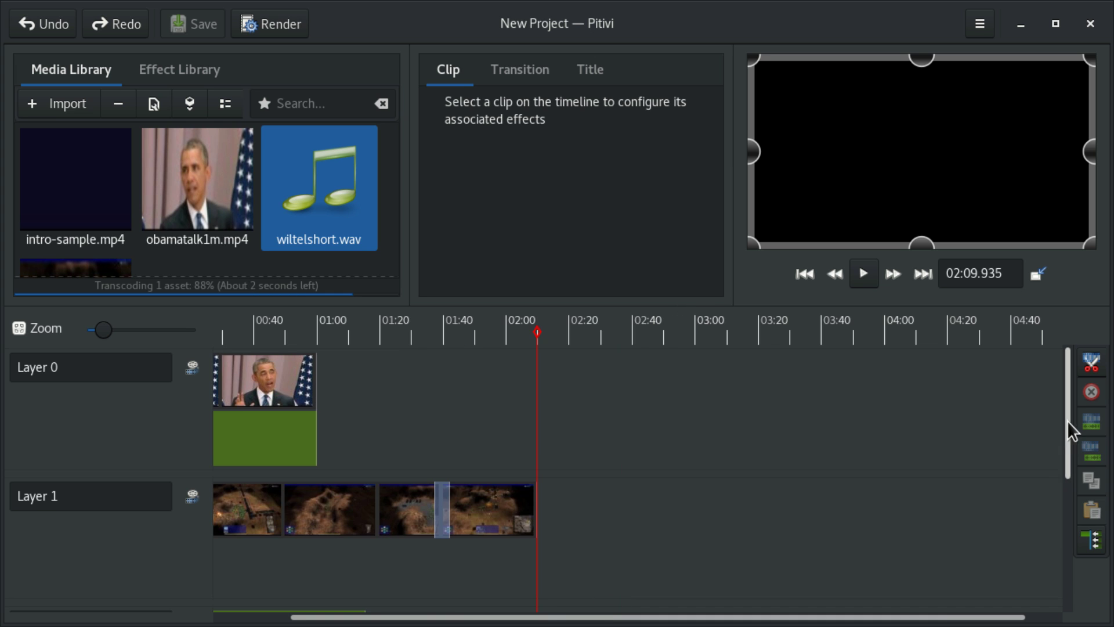
Step: Move the music onto Layer 1 under the game clip and trim it to end with the video
{"action": "left_click_drag", "start_coordinate": [1067, 420], "coordinate": [1066, 484]}
{"action": "left_click_drag", "start_coordinate": [273, 506], "coordinate": [444, 518]}
{"action": "left_click_drag", "start_coordinate": [614, 504], "coordinate": [614, 506]}
{"action": "scroll", "coordinate": [622, 504], "scroll_direction": "up", "scroll_amount": 3}
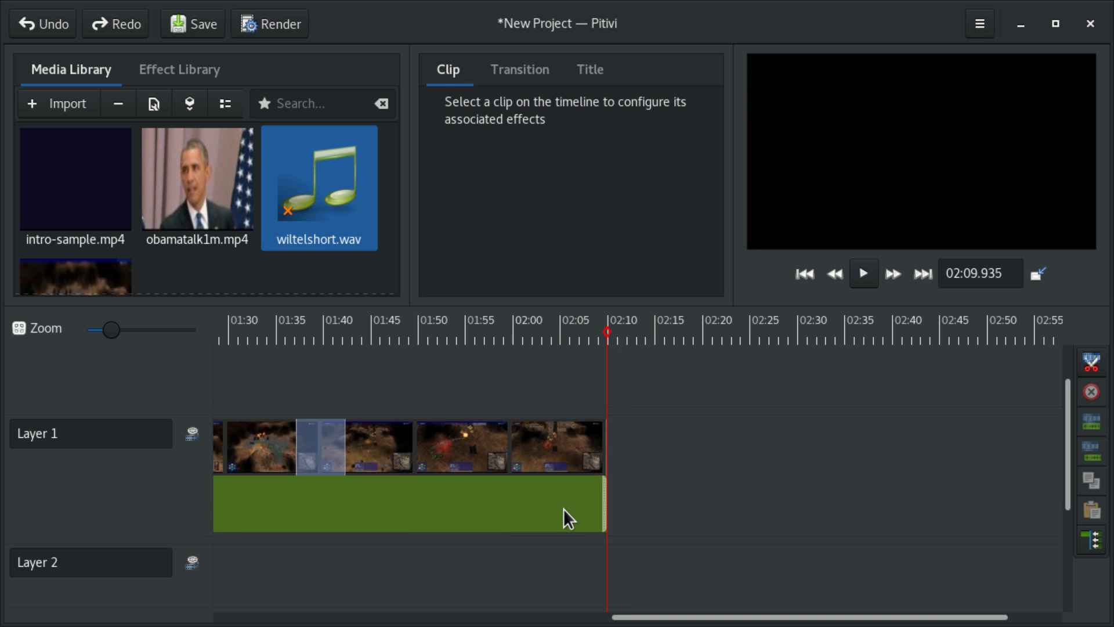
Step: Add a volume keyframe at about 02:05 on the music and drag its end point down to silence
{"action": "left_click", "coordinate": [563, 508]}
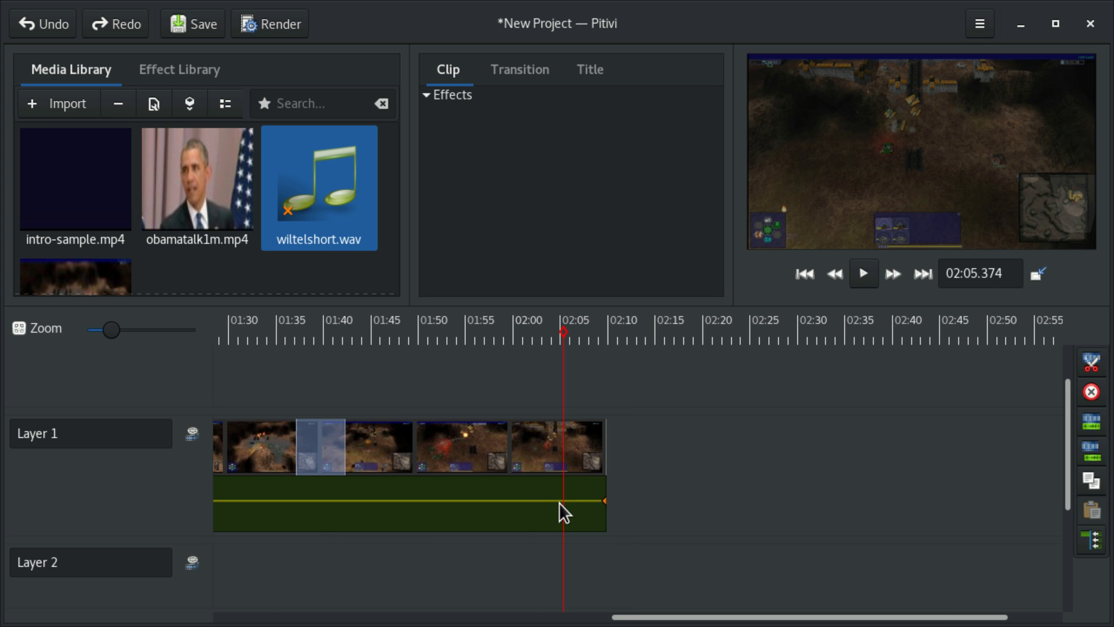
{"action": "double_click", "coordinate": [558, 501]}
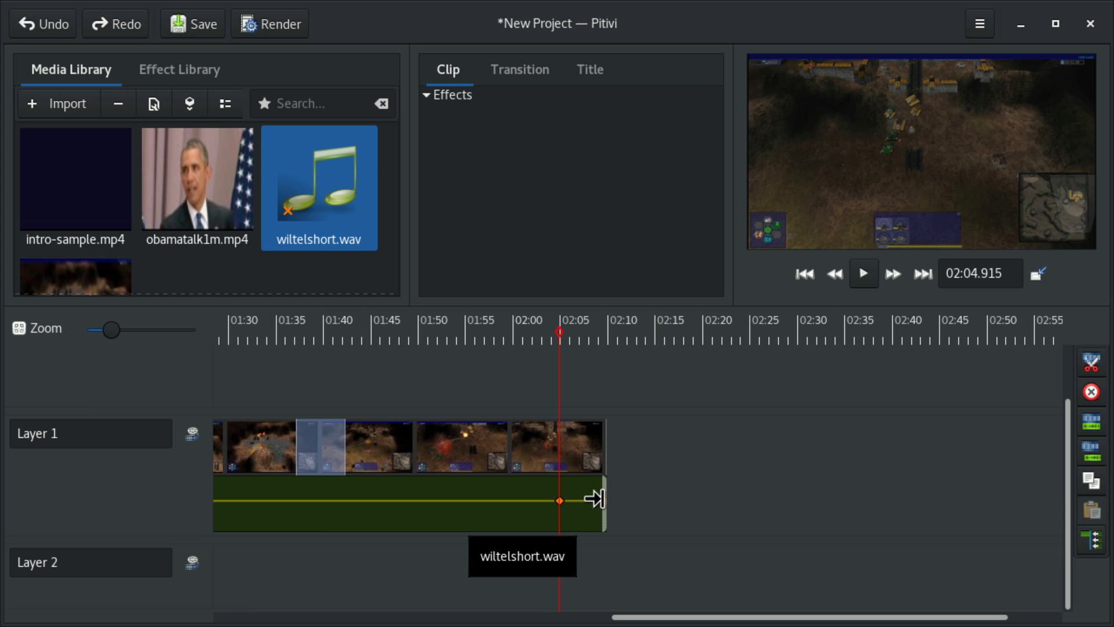
{"action": "left_click_drag", "start_coordinate": [603, 501], "coordinate": [601, 539]}
{"action": "left_click", "coordinate": [601, 537]}
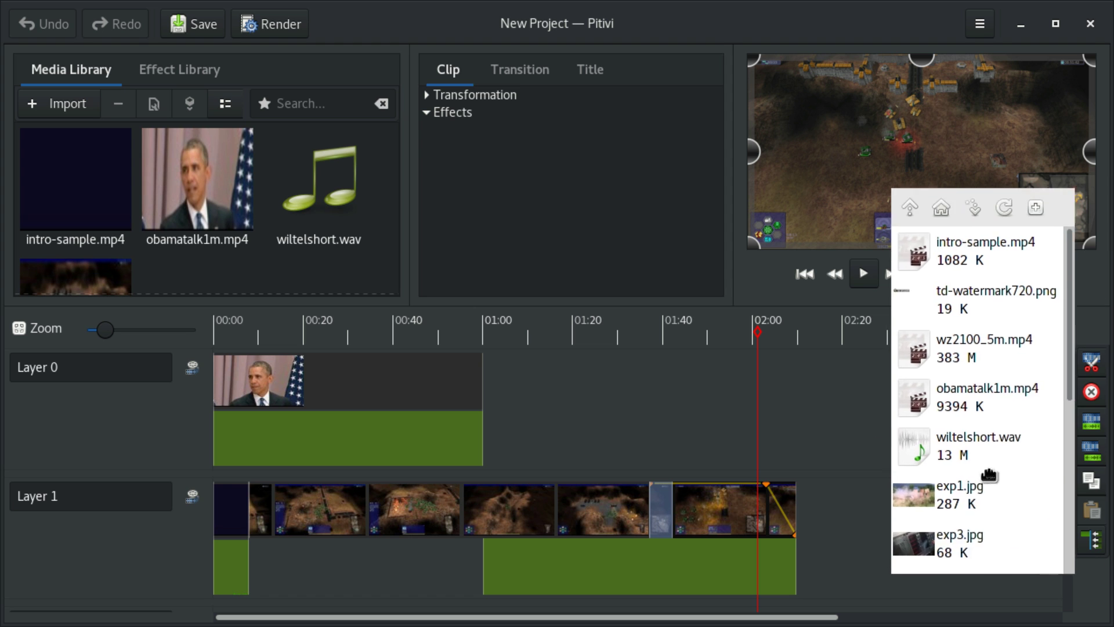
Step: Import td-watermark720.png, drop it on Layer 0, and save the project
{"action": "left_click_drag", "start_coordinate": [917, 304], "coordinate": [275, 255]}
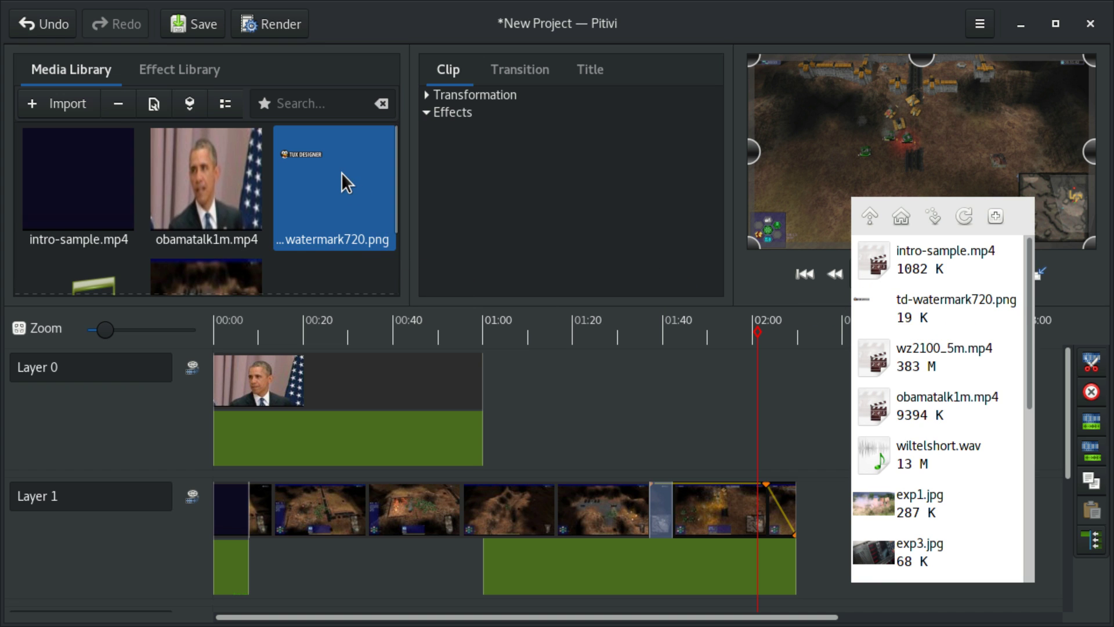
{"action": "left_click_drag", "start_coordinate": [341, 173], "coordinate": [905, 391]}
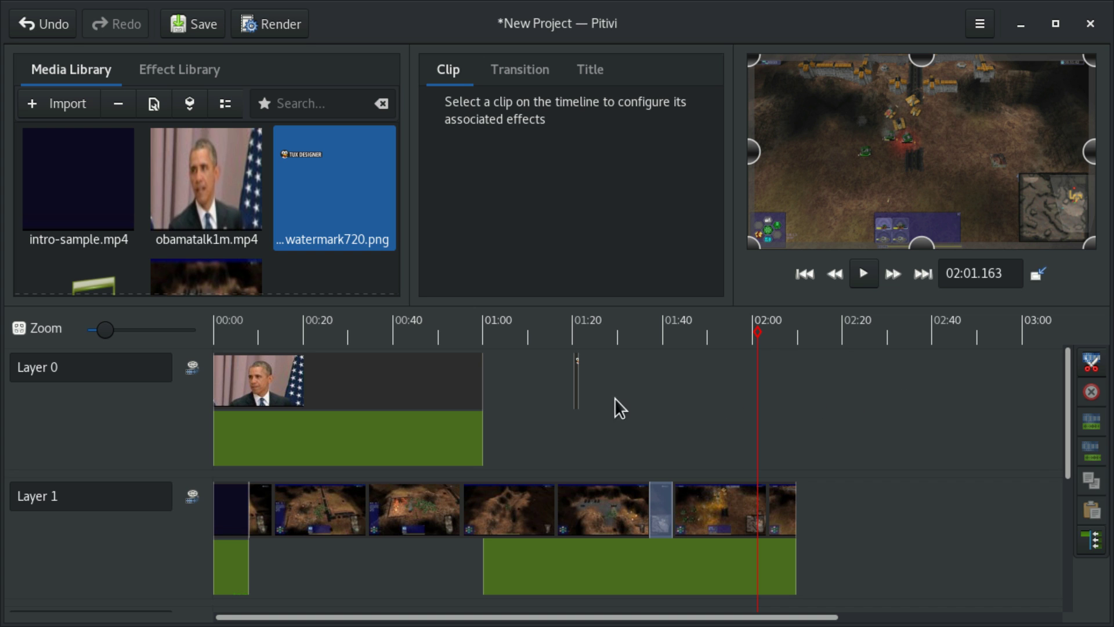
{"action": "left_click", "coordinate": [581, 425]}
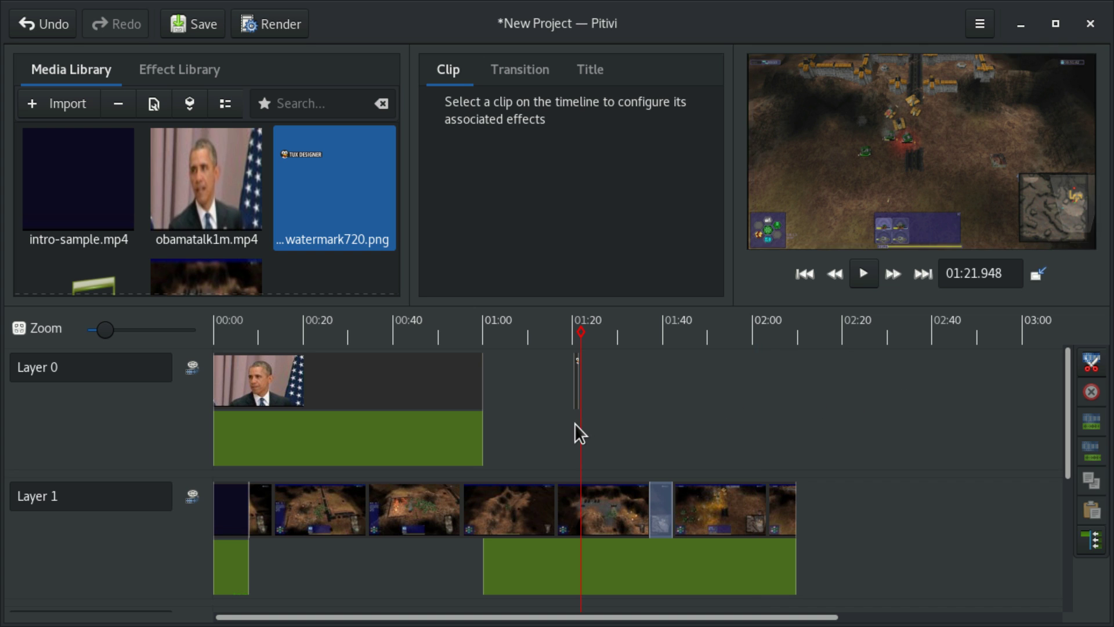
{"action": "key", "text": "ctrl+s"}
{"action": "scroll", "coordinate": [578, 438], "scroll_direction": "up", "scroll_amount": 3}
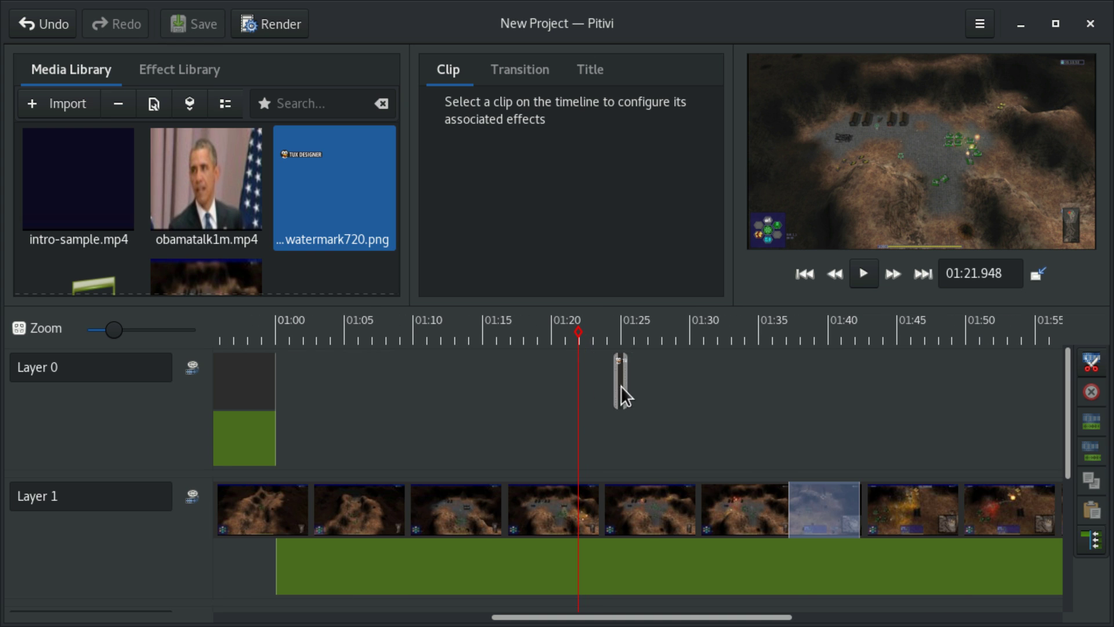
Step: Move the watermark clip to start at 01:00 and extend it to the footage's end
{"action": "left_click_drag", "start_coordinate": [621, 386], "coordinate": [1033, 397]}
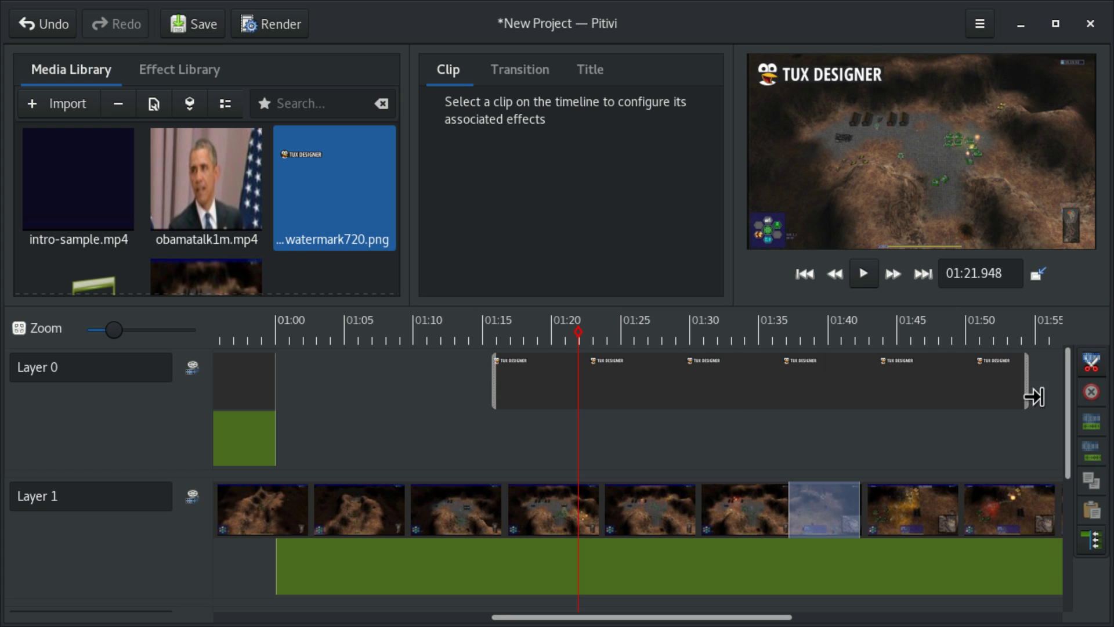
{"action": "left_click_drag", "start_coordinate": [847, 382], "coordinate": [680, 375]}
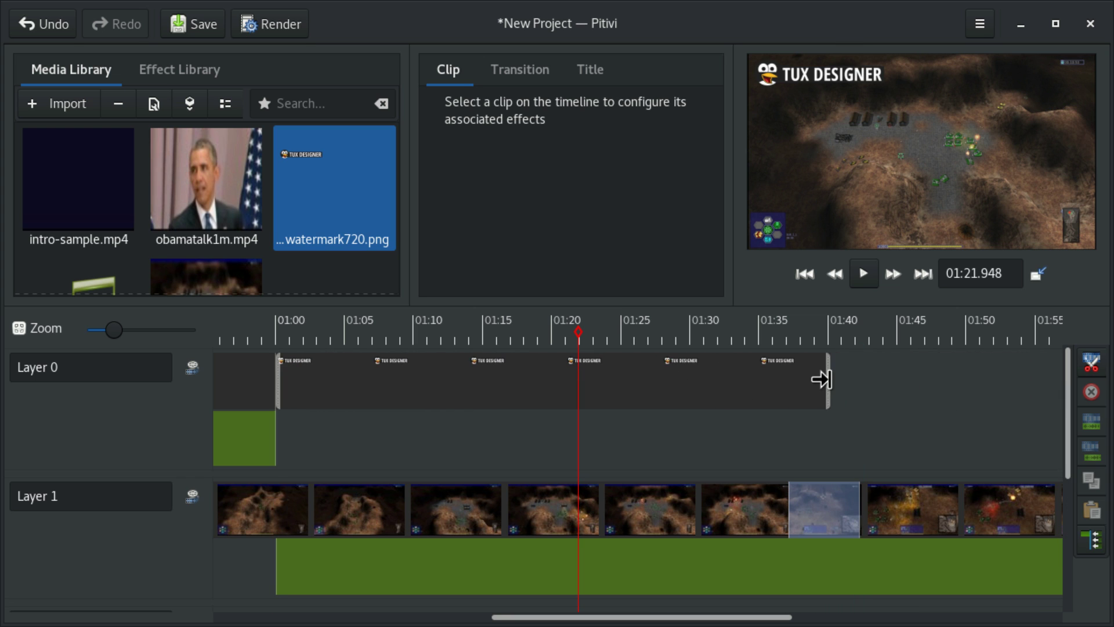
{"action": "left_click_drag", "start_coordinate": [821, 379], "coordinate": [1051, 383]}
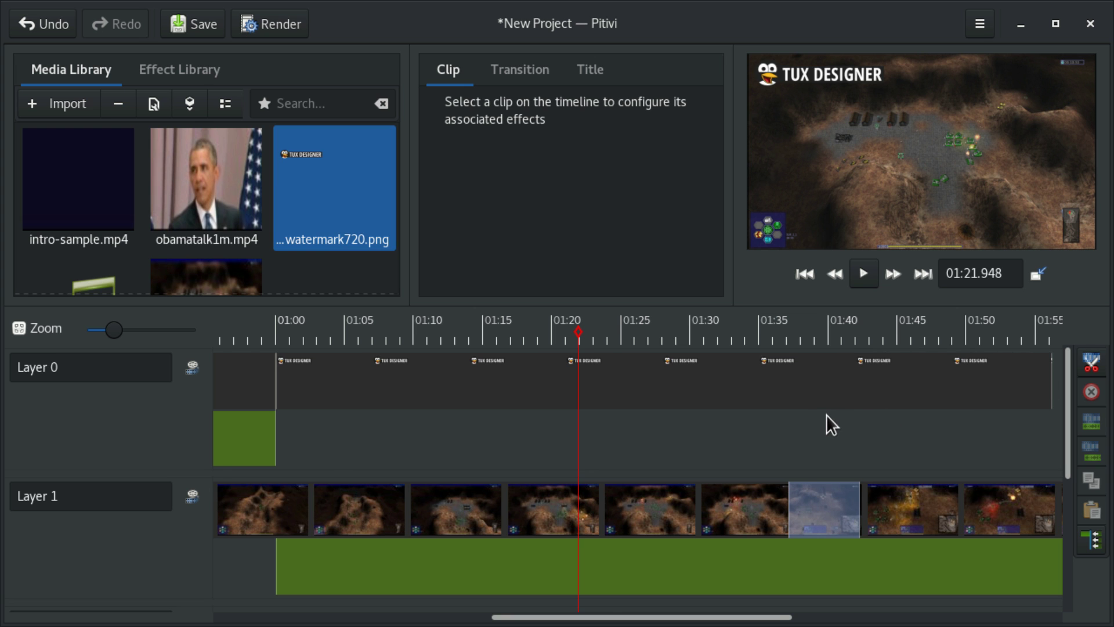
{"action": "scroll", "coordinate": [808, 415], "scroll_direction": "down", "scroll_amount": 2}
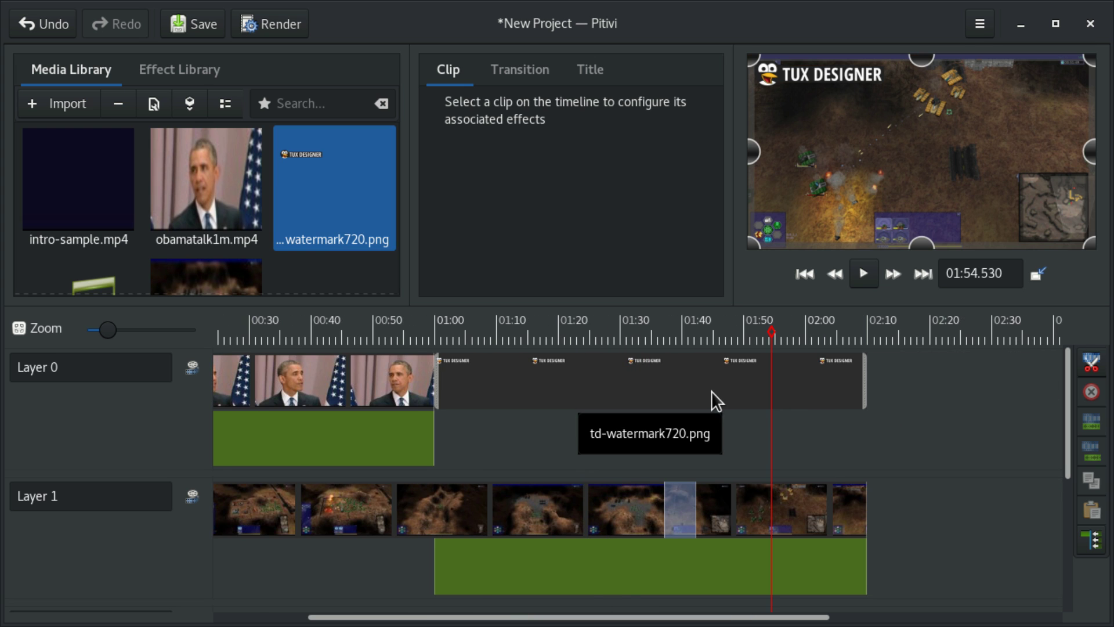
Step: Shrink the TUX DESIGNER watermark in the viewer and move it to the frame's top-right corner
{"action": "left_click", "coordinate": [711, 391]}
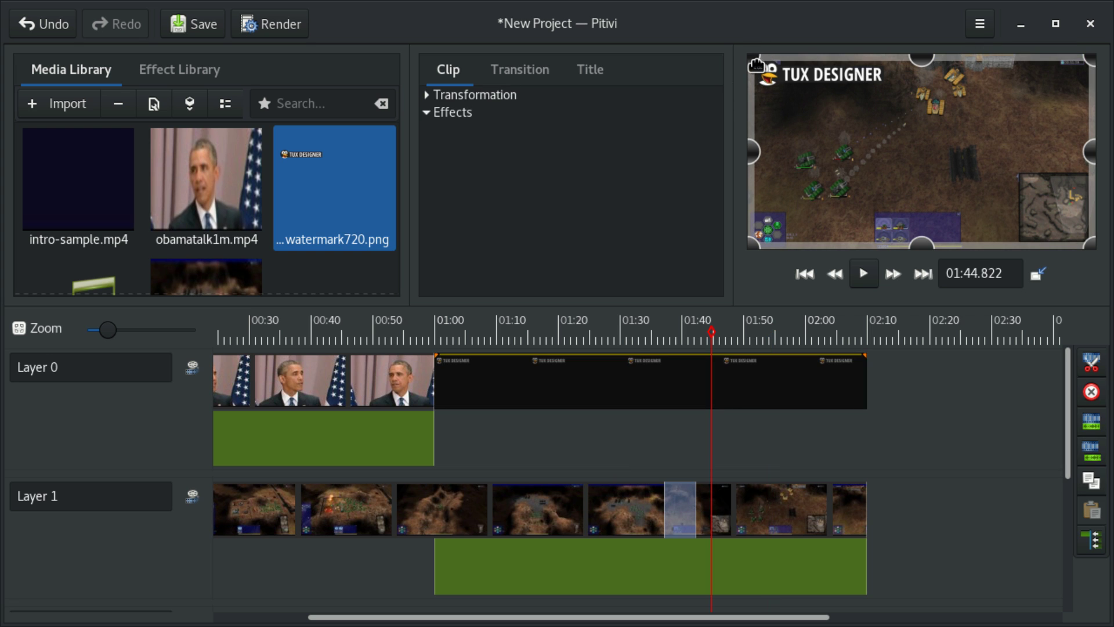
{"action": "left_click_drag", "start_coordinate": [750, 54], "coordinate": [775, 61]}
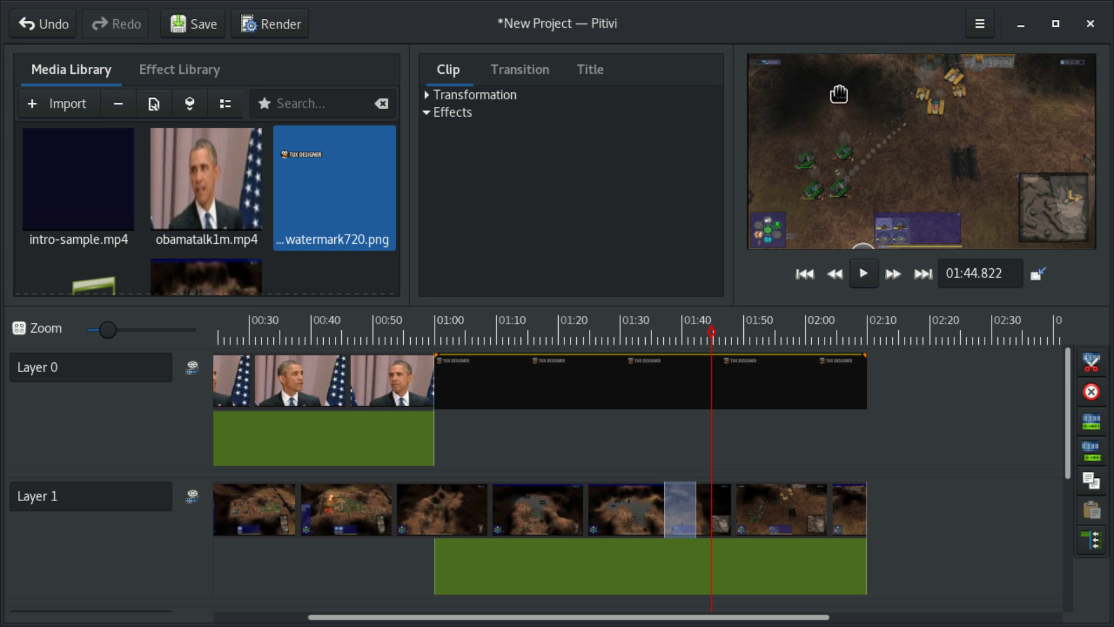
{"action": "left_click_drag", "start_coordinate": [839, 94], "coordinate": [998, 209]}
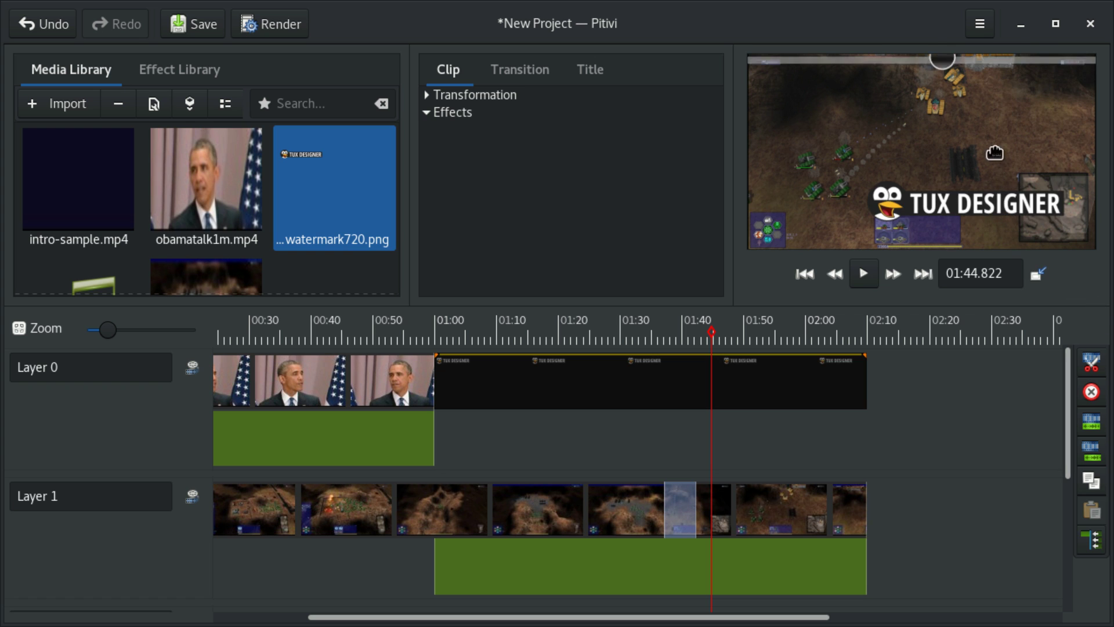
{"action": "left_click_drag", "start_coordinate": [994, 152], "coordinate": [1022, 83]}
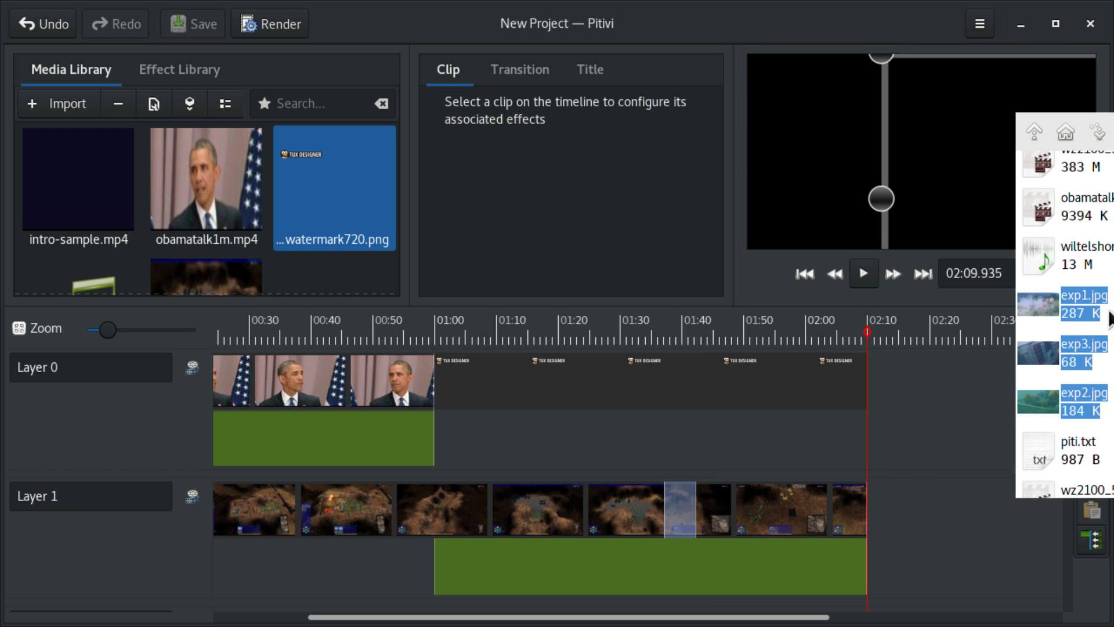
Step: Import exp1, exp2 and exp3 and place them on Layer 0 at 02:10
{"action": "left_click_drag", "start_coordinate": [1109, 318], "coordinate": [299, 221]}
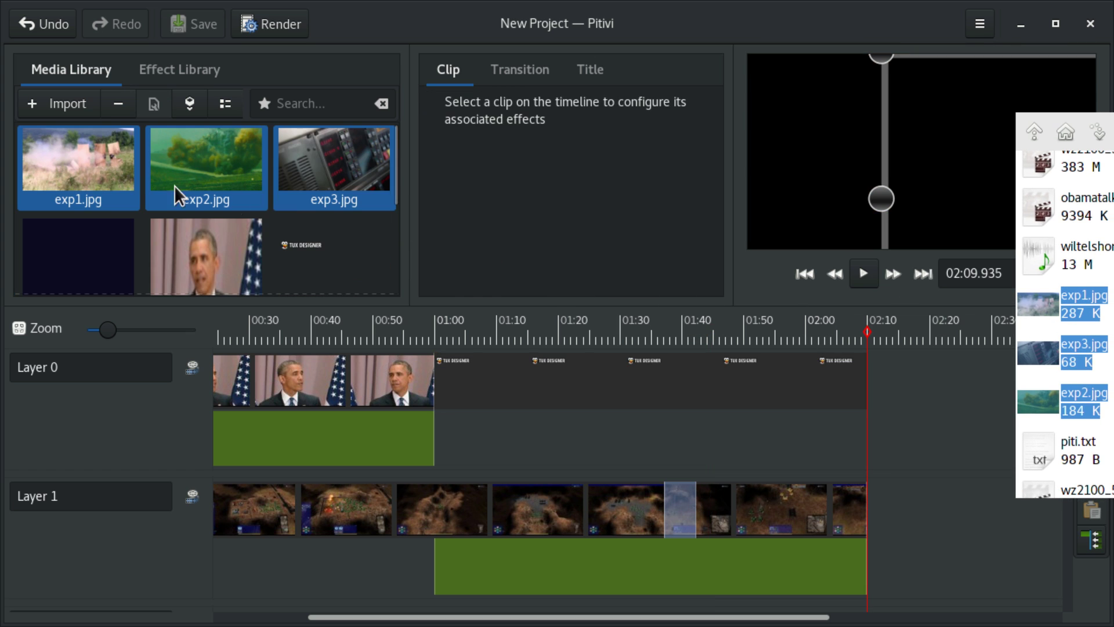
{"action": "left_click_drag", "start_coordinate": [50, 157], "coordinate": [348, 363]}
{"action": "left_click_drag", "start_coordinate": [528, 417], "coordinate": [772, 407]}
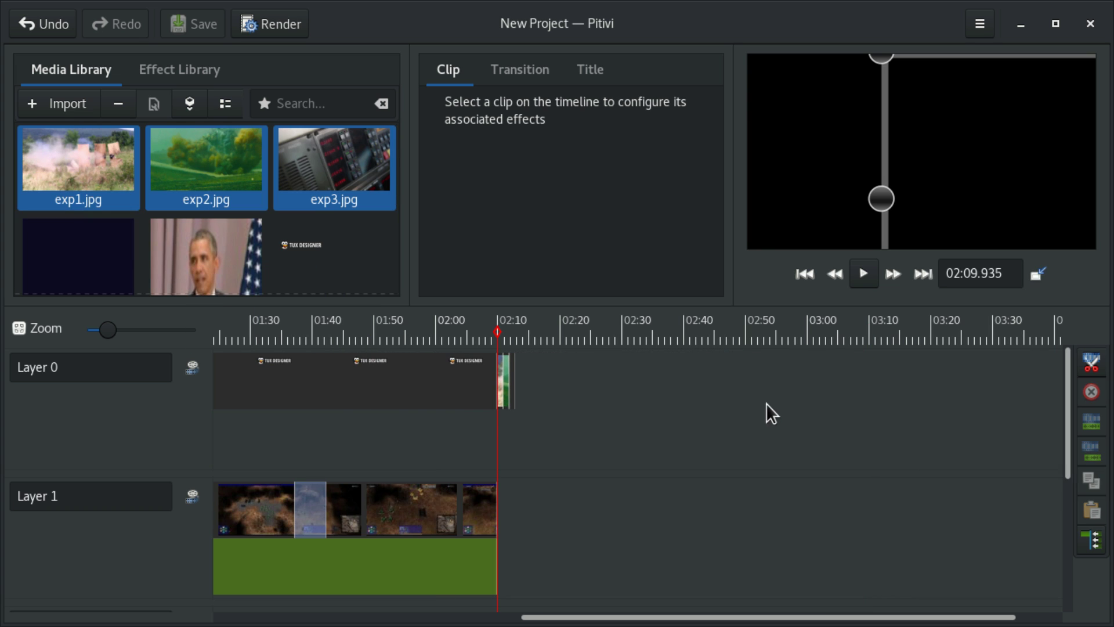
Step: Zoom in and drag exp3 left to overlap exp2 into a crossfade
{"action": "scroll", "coordinate": [765, 406], "scroll_direction": "up", "scroll_amount": 5}
{"action": "scroll", "coordinate": [496, 393], "scroll_direction": "up", "scroll_amount": 4}
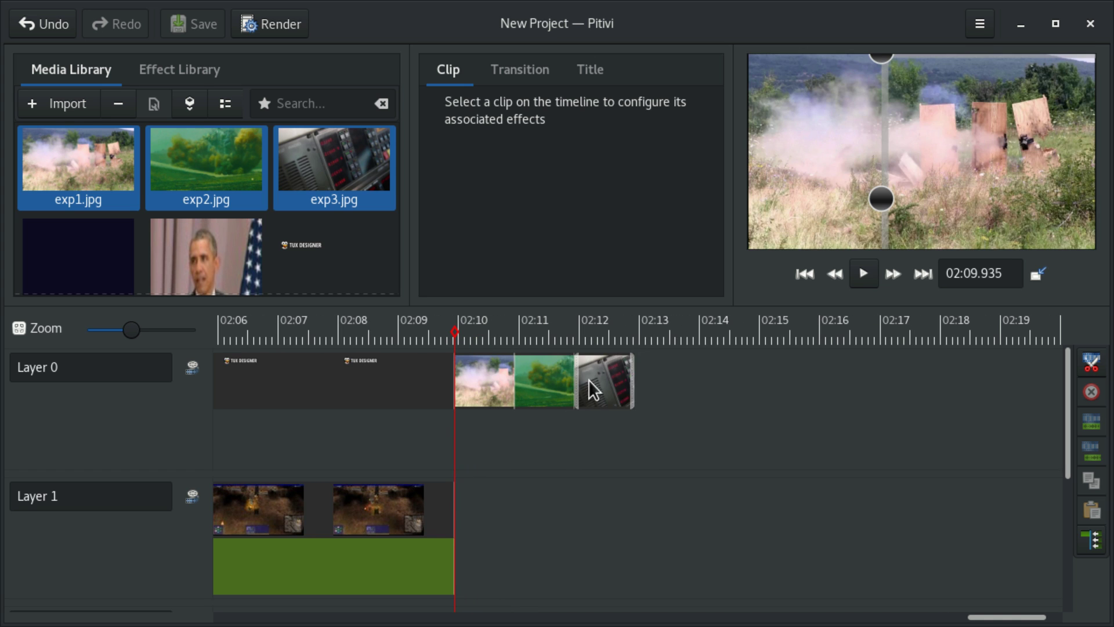
{"action": "left_click_drag", "start_coordinate": [632, 384], "coordinate": [594, 384]}
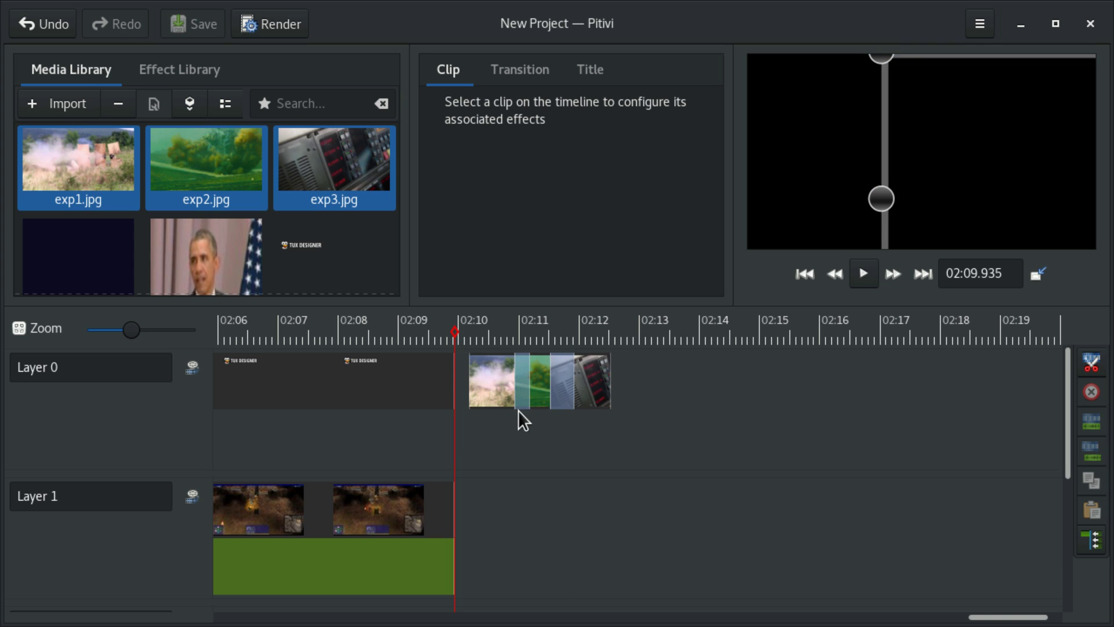
{"action": "scroll", "coordinate": [517, 410], "scroll_direction": "down", "scroll_amount": 6}
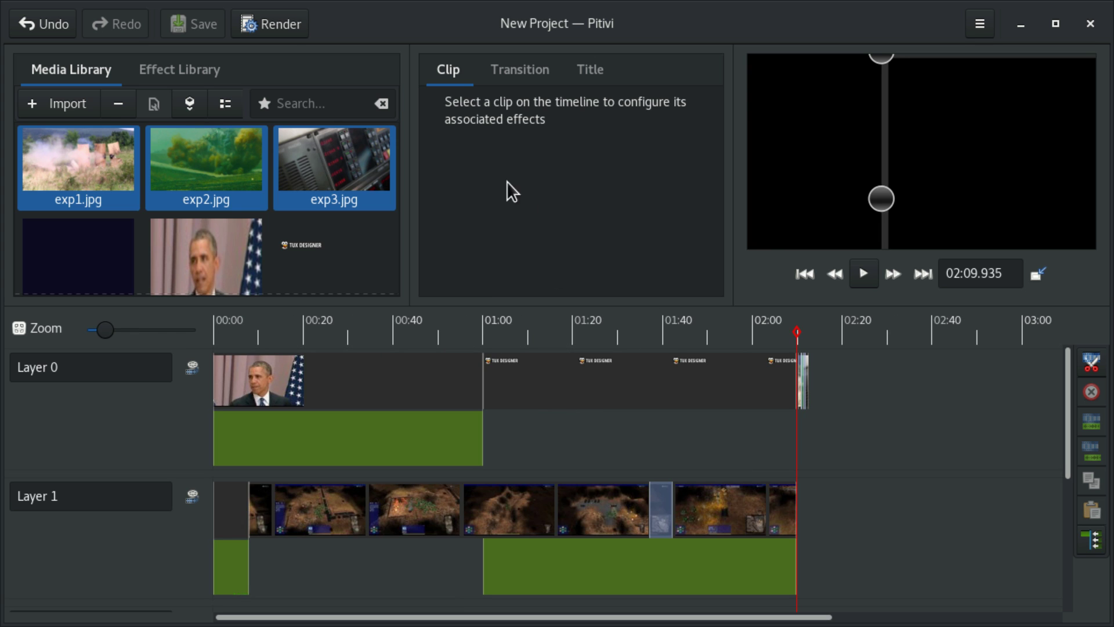
Step: Name the render output LikeAndSubscribe with the WebM container, then open Project Settings
{"action": "left_click", "coordinate": [269, 26]}
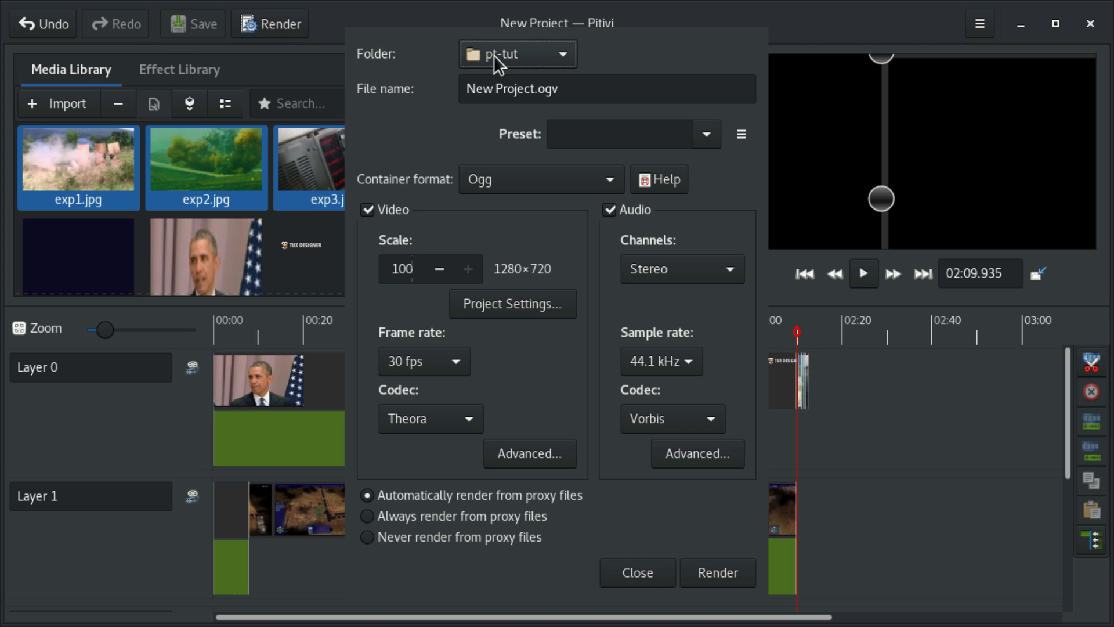
{"action": "left_click_drag", "start_coordinate": [534, 89], "coordinate": [460, 90]}
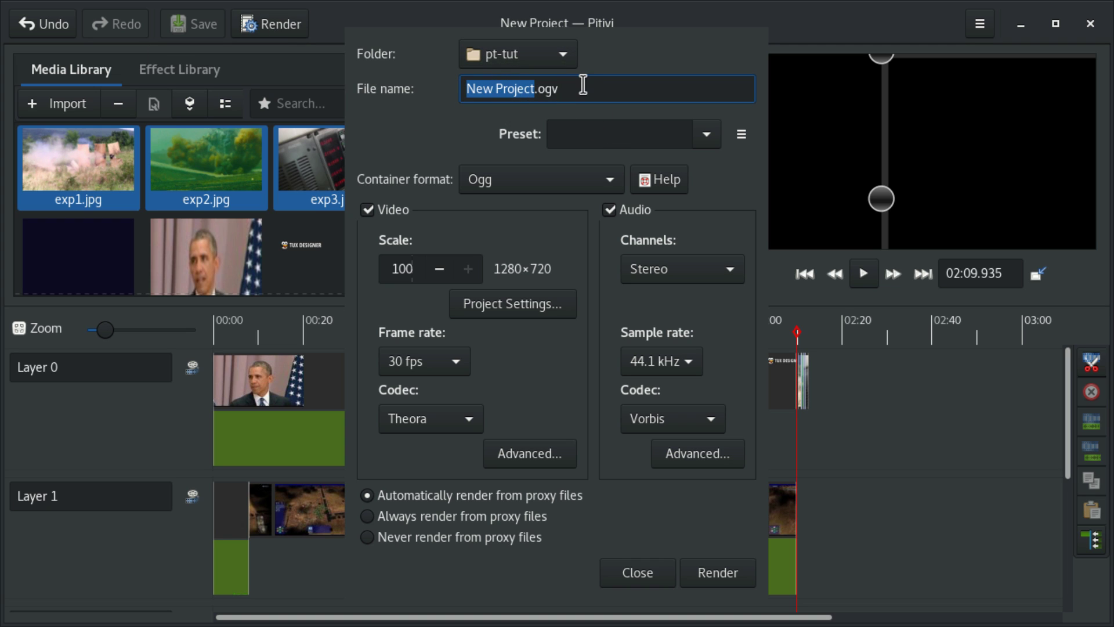
{"action": "type", "text": "LikeAndSubscribe"}
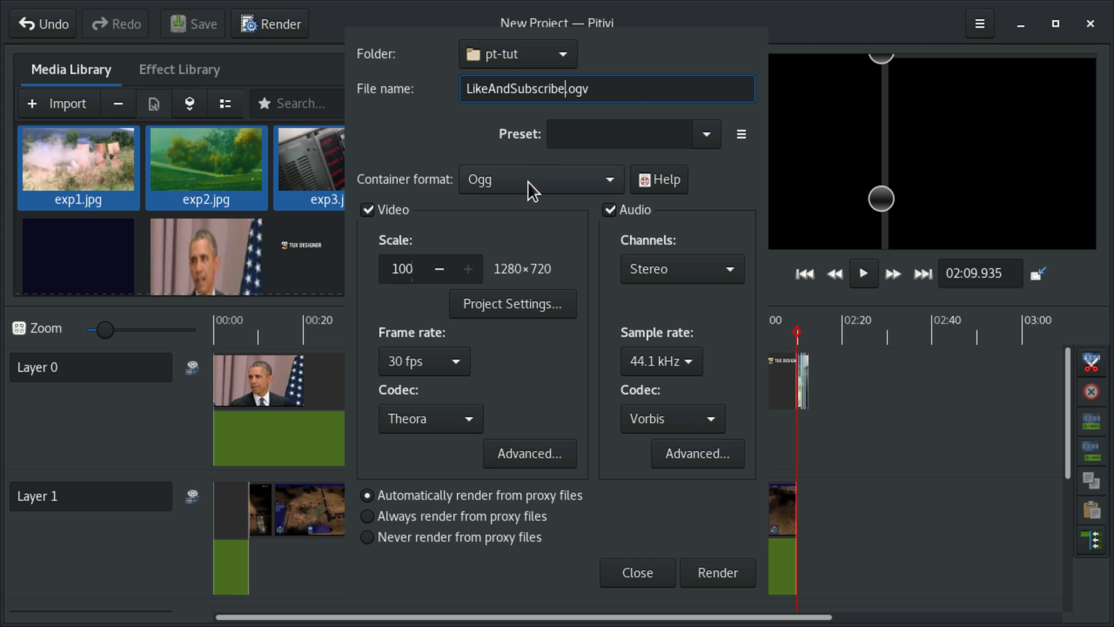
{"action": "left_click", "coordinate": [496, 184]}
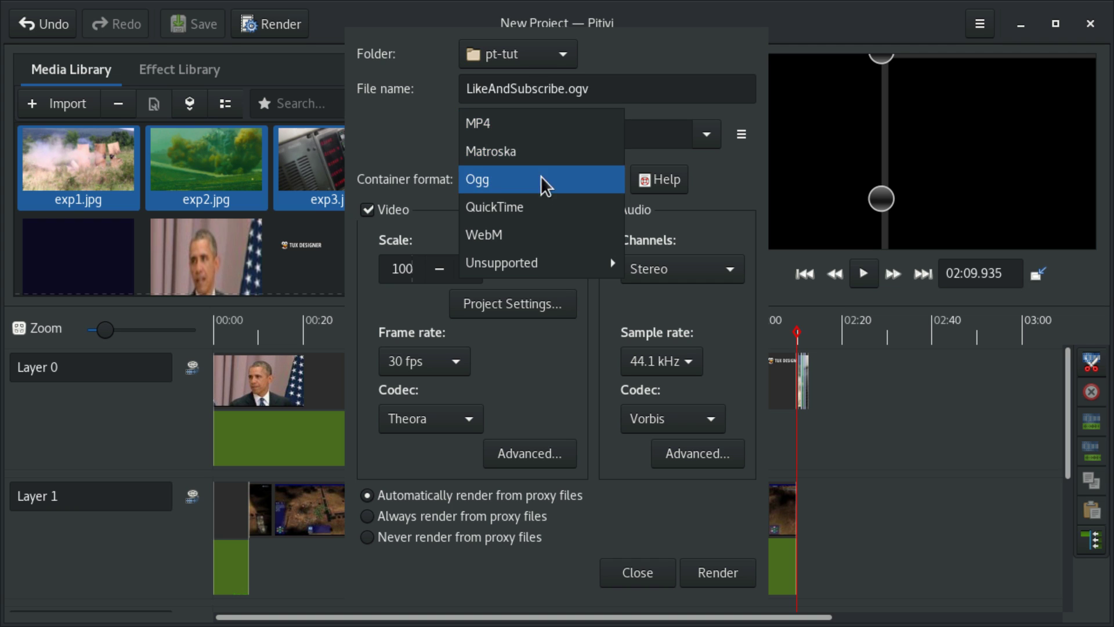
{"action": "left_click", "coordinate": [493, 238]}
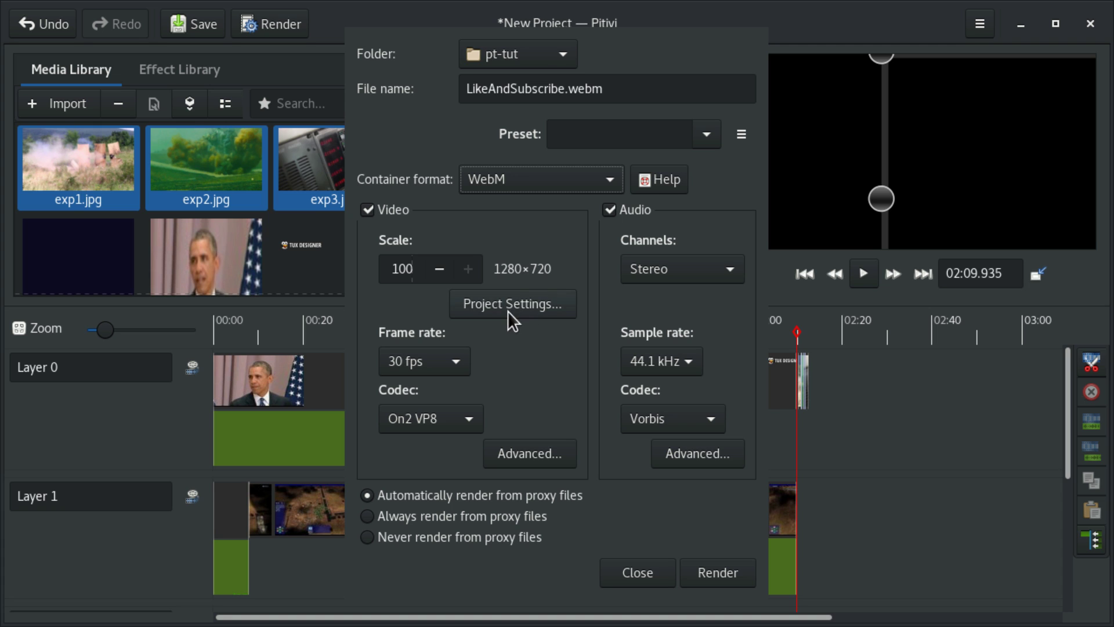
{"action": "left_click", "coordinate": [476, 305]}
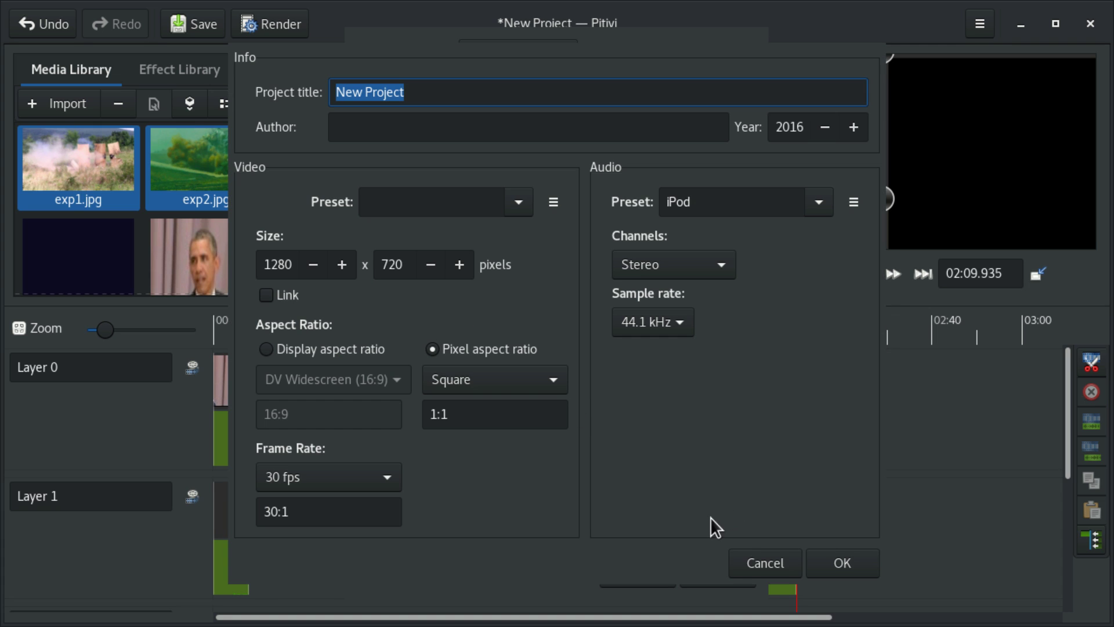
Step: Close Project Settings unchanged and confirm the VP8 encoder's default advanced settings
{"action": "left_click", "coordinate": [745, 561]}
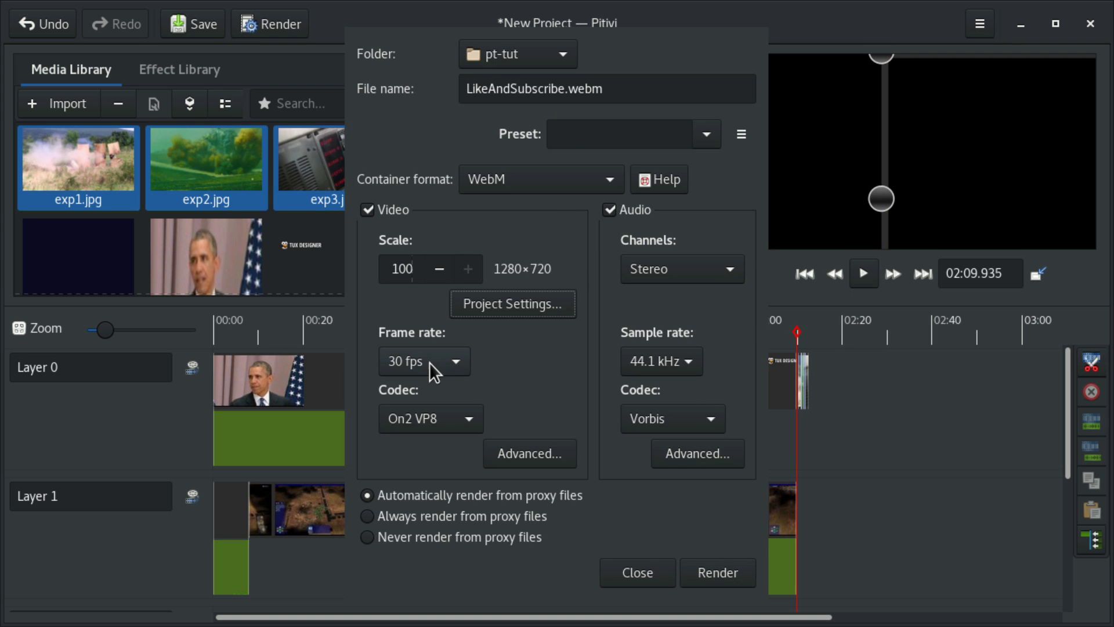
{"action": "left_click", "coordinate": [496, 453]}
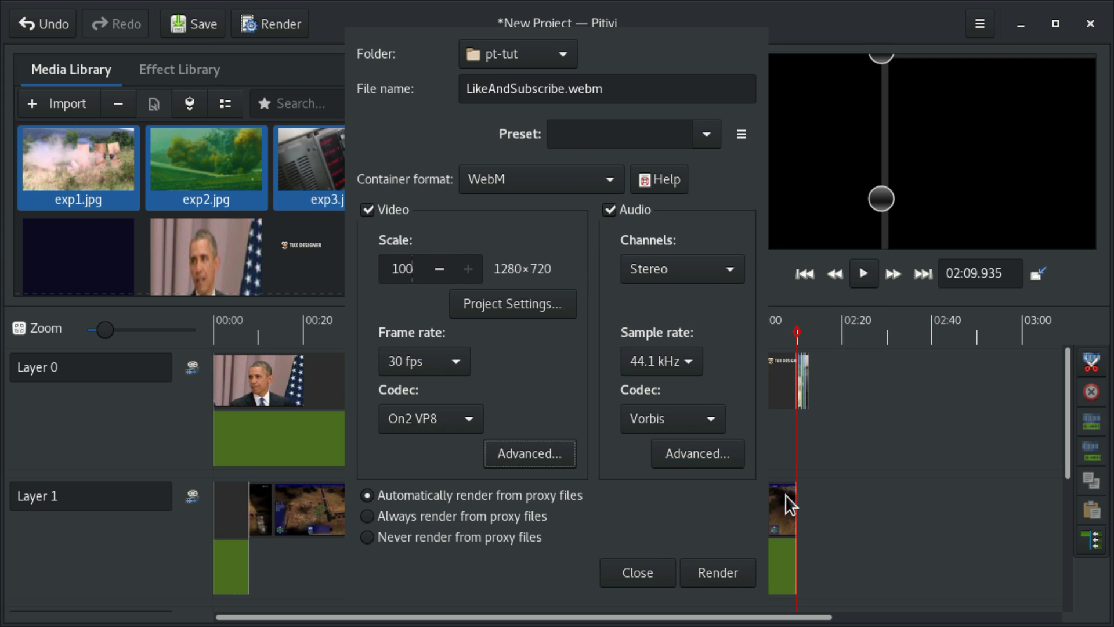
{"action": "left_click", "coordinate": [517, 454]}
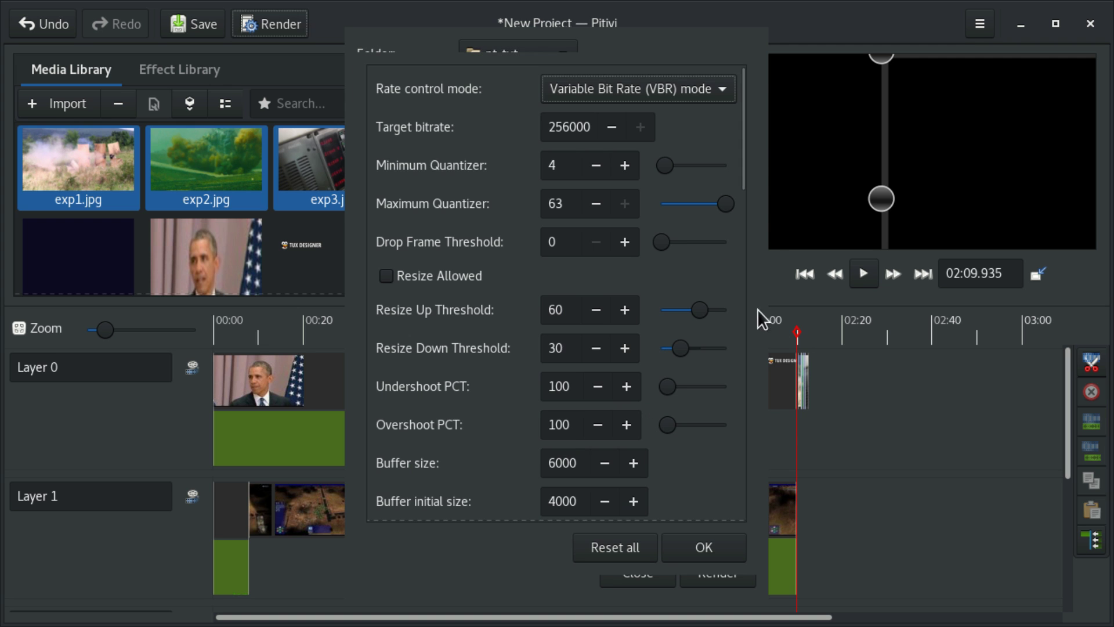
{"action": "left_click", "coordinate": [742, 304]}
{"action": "left_click_drag", "start_coordinate": [741, 304], "coordinate": [727, 508]}
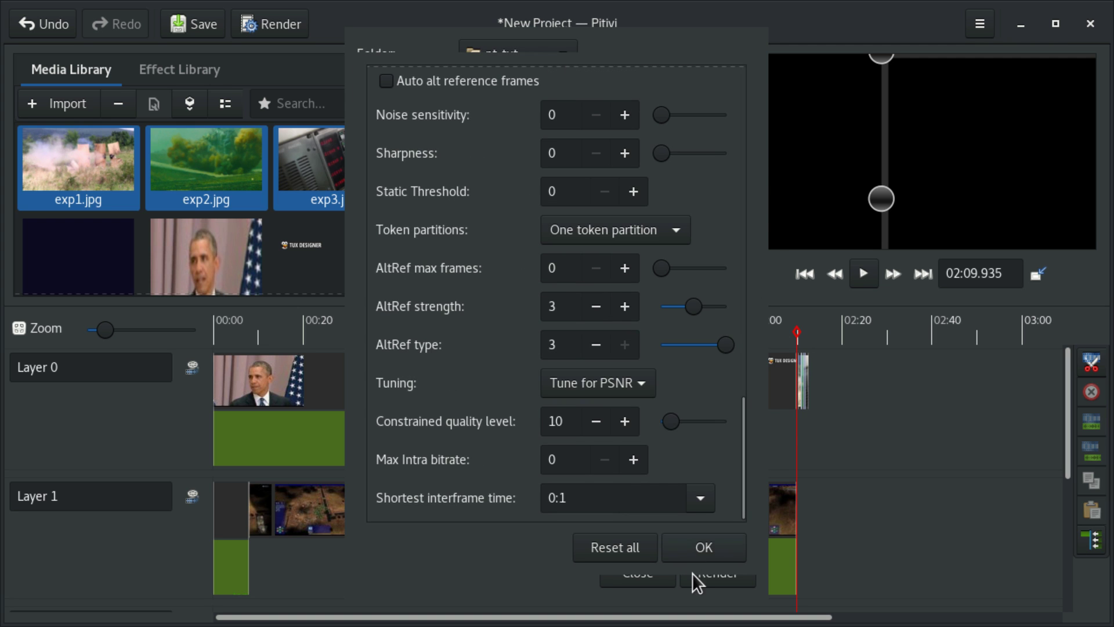
{"action": "left_click", "coordinate": [701, 545]}
Step: Keep audio enabled and render the project to LikeAndSubscribe.webm
{"action": "left_click", "coordinate": [609, 210]}
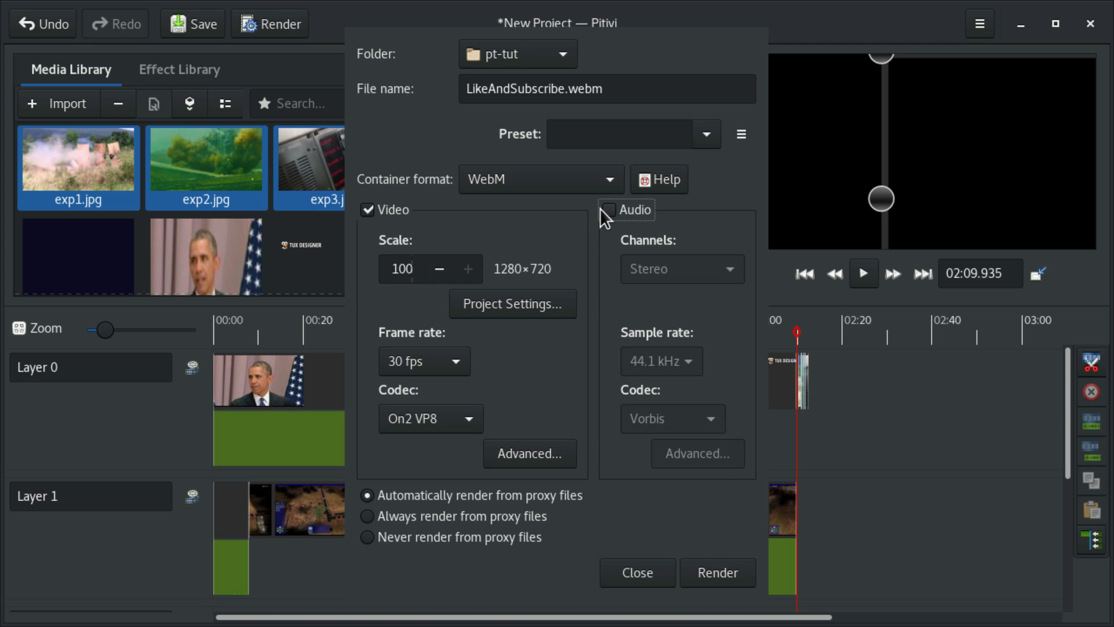
{"action": "left_click", "coordinate": [603, 216]}
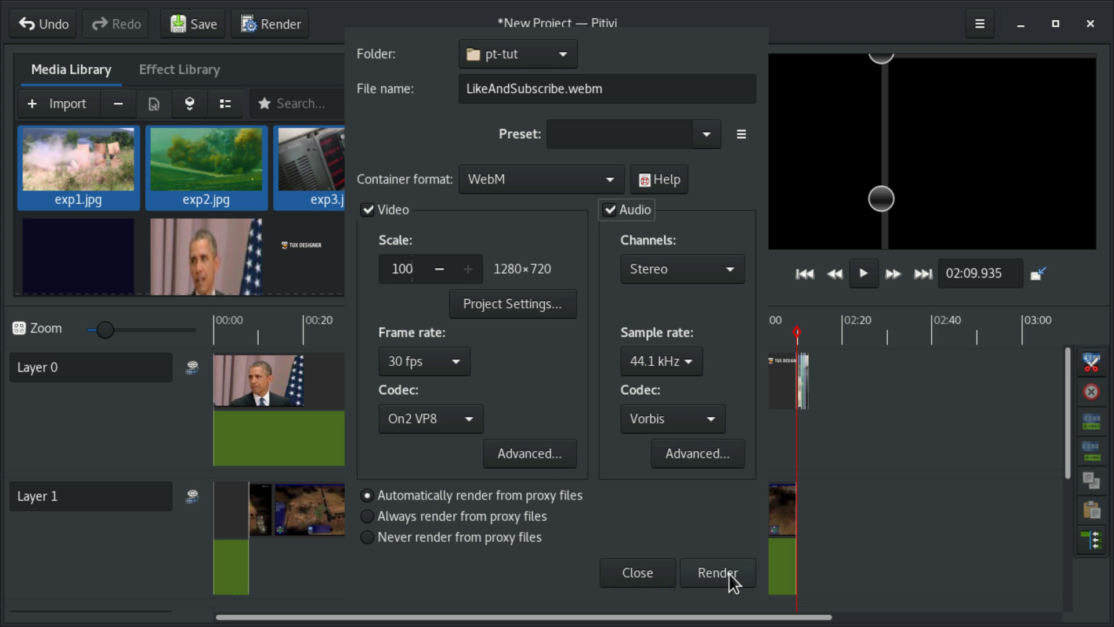
{"action": "left_click", "coordinate": [717, 572]}
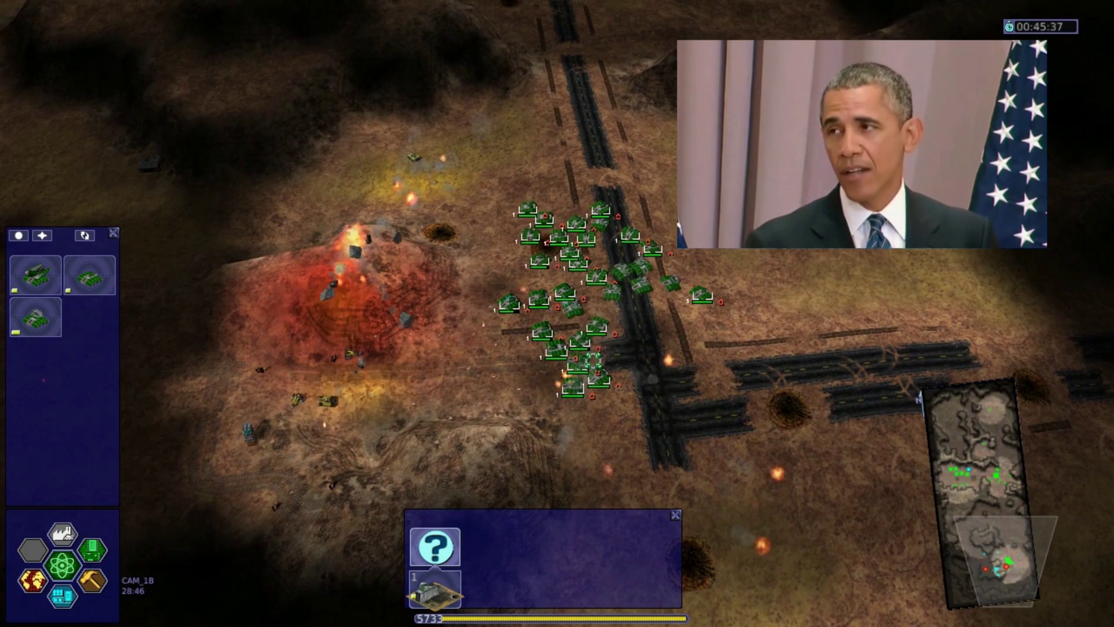
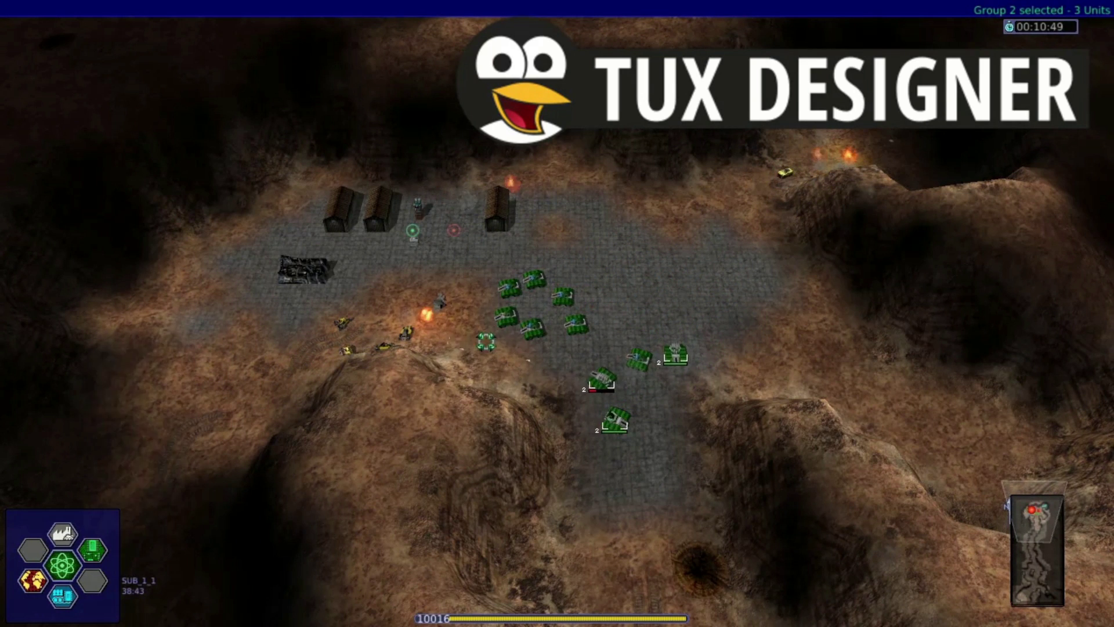